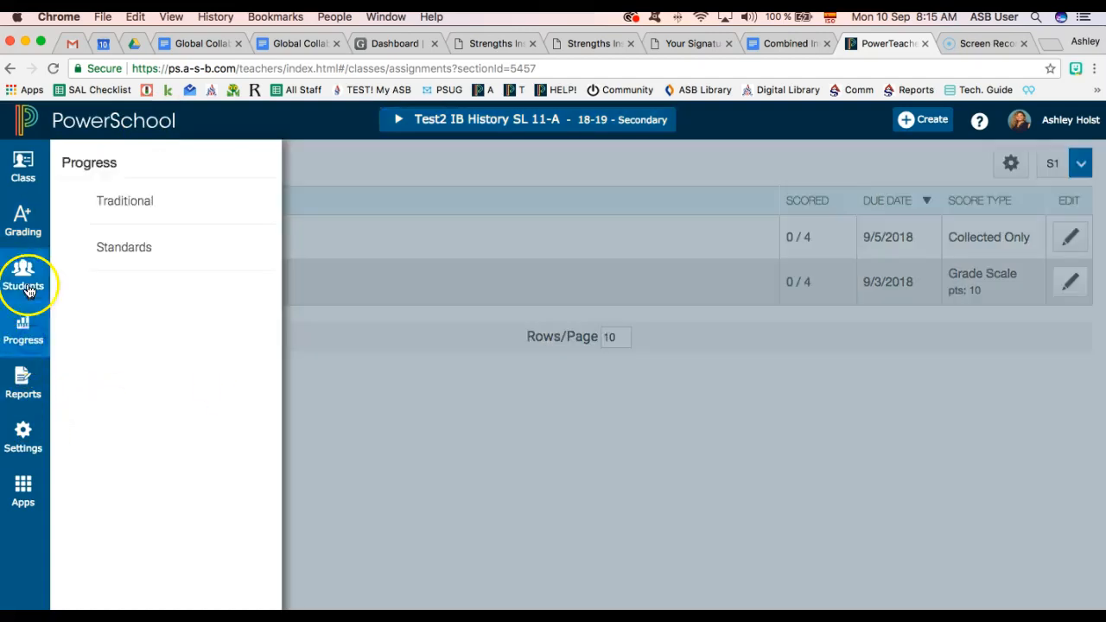
- Start a new assignment for the Test2 IB History SL 11-A class and name it "Test 2"
mouse_move(29, 285)
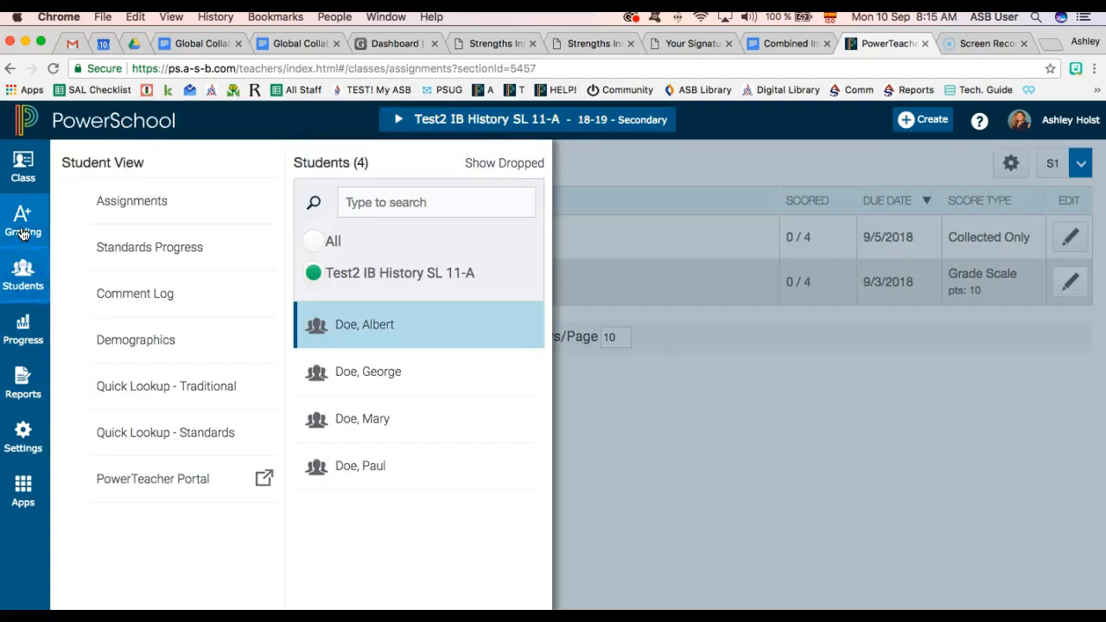
left_click(916, 130)
left_click(916, 130)
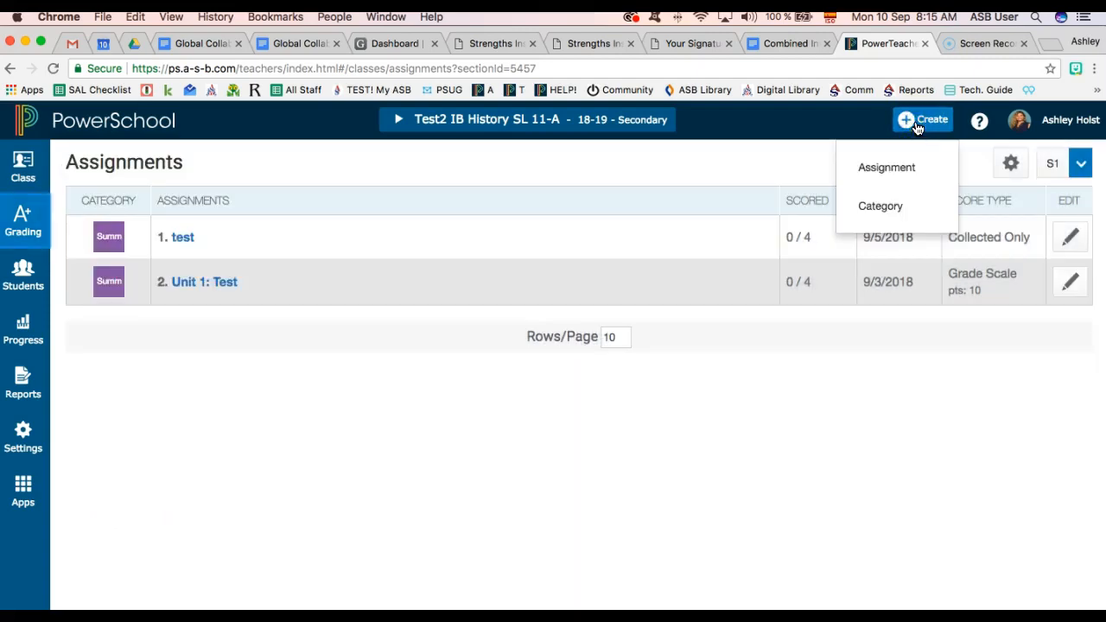
left_click(912, 169)
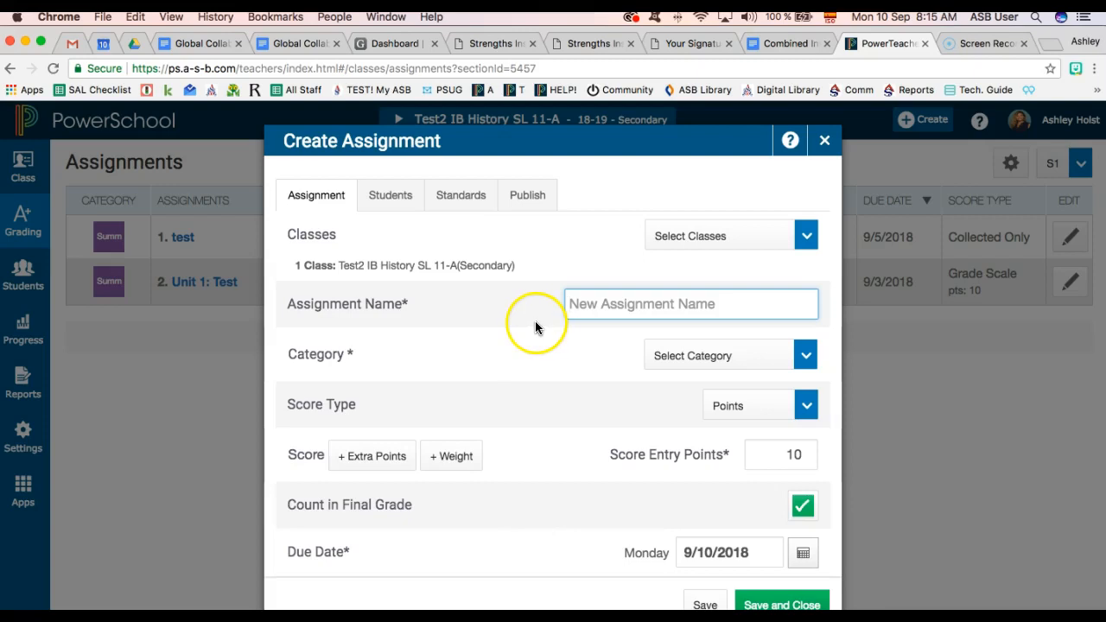
type("Test 2")
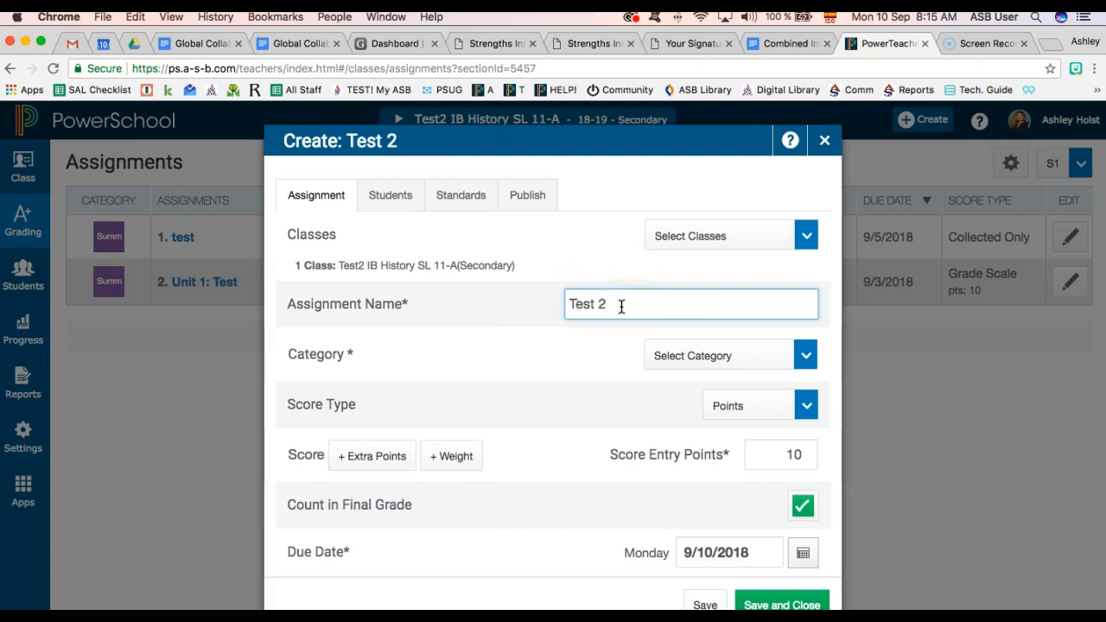
- Add all the other classes to the assignment and switch its due date to separate dates per class
left_click(717, 239)
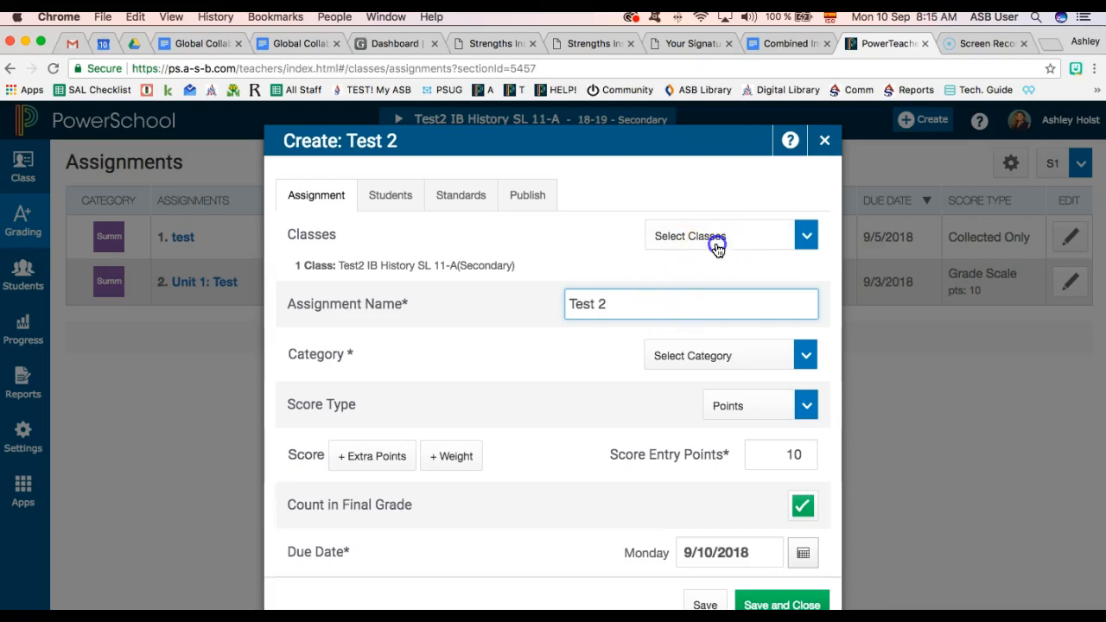
left_click(779, 384)
left_click(781, 346)
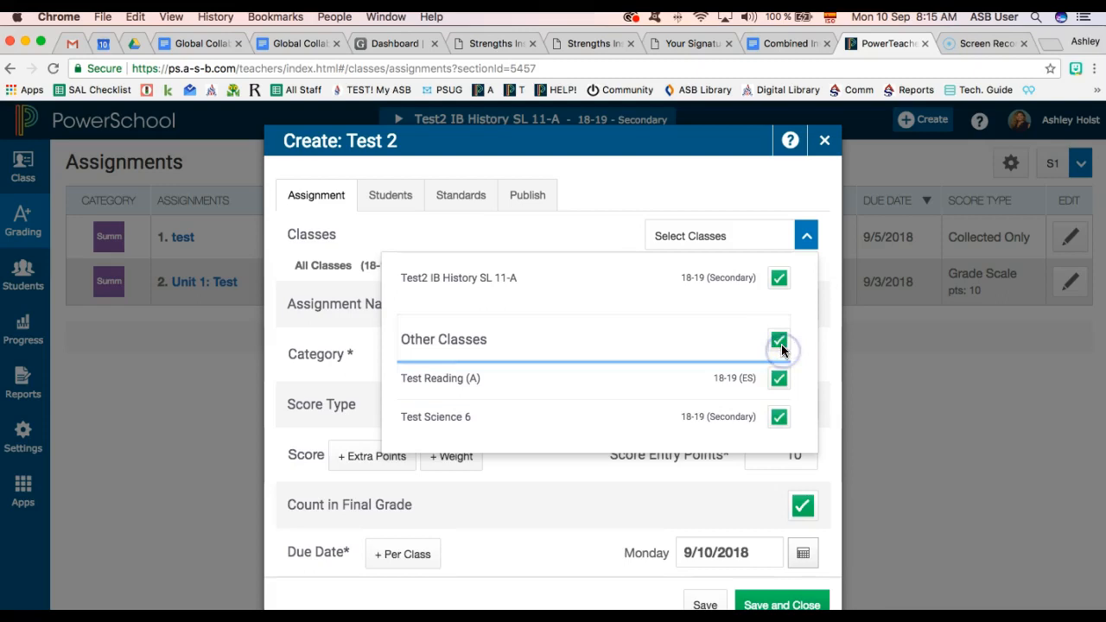
left_click(563, 240)
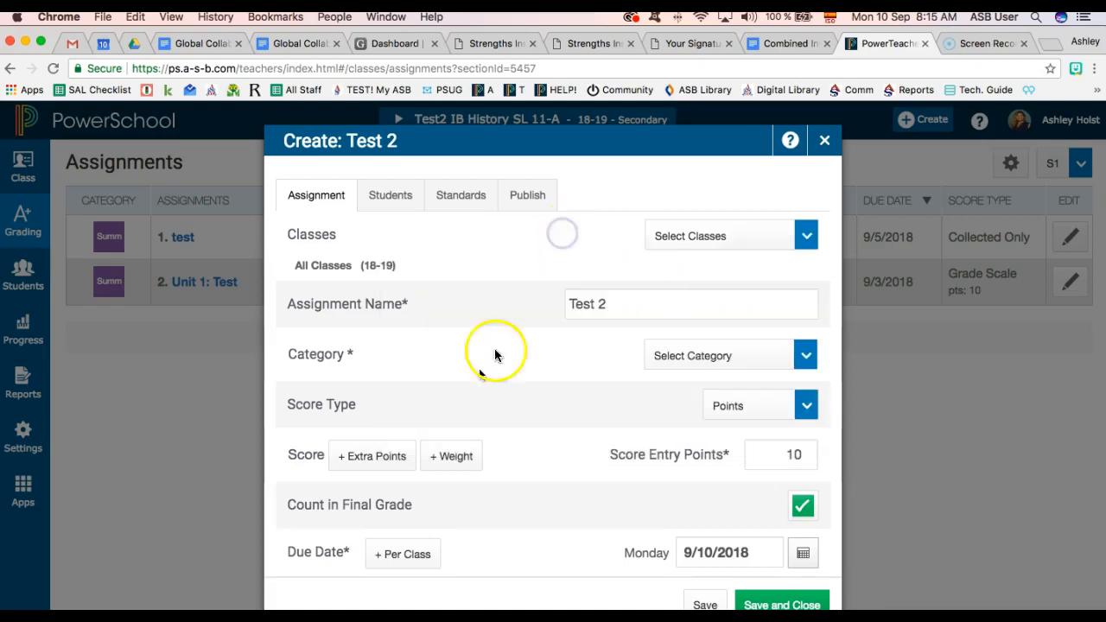
scroll(411, 506, "down", 2)
left_click(403, 493)
scroll(585, 395, "down", 5)
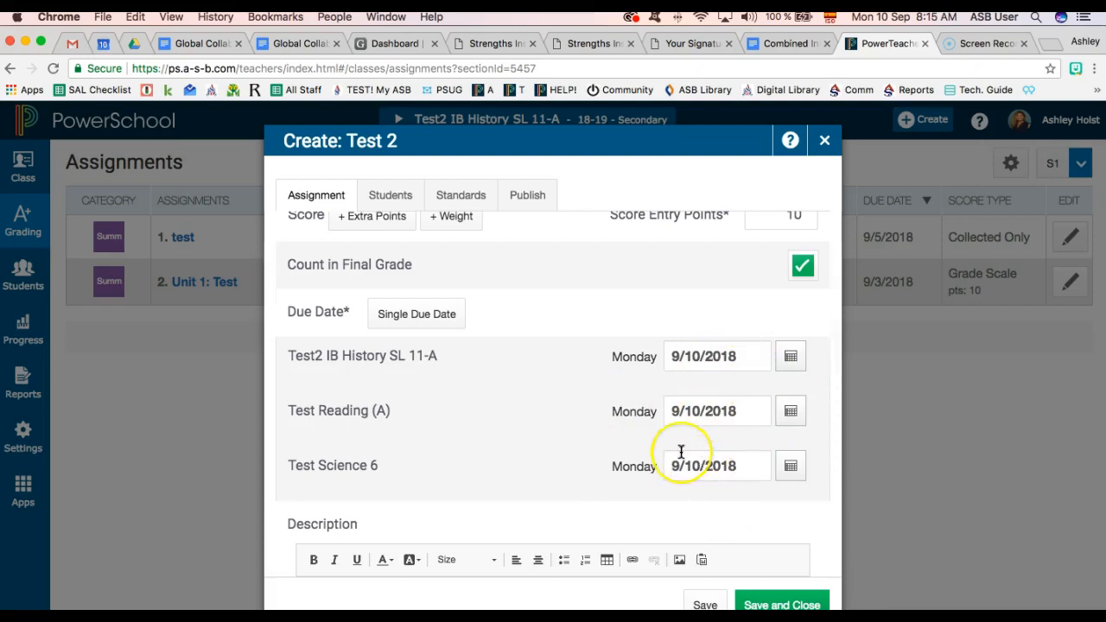
- Remove the other classes from the assignment, keeping only Test2 IB History SL 11-A
scroll(682, 444, "up", 4)
left_click(716, 239)
left_click(780, 339)
left_click(551, 235)
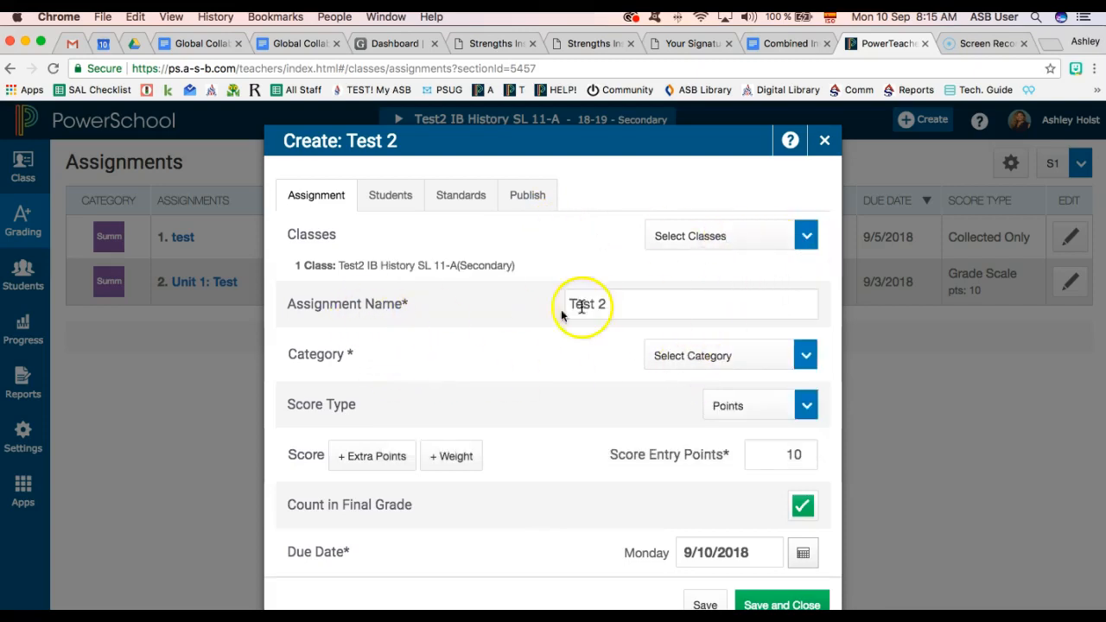
- Set the category of the Test 2 assignment to Formative
left_click_drag(611, 300, 565, 304)
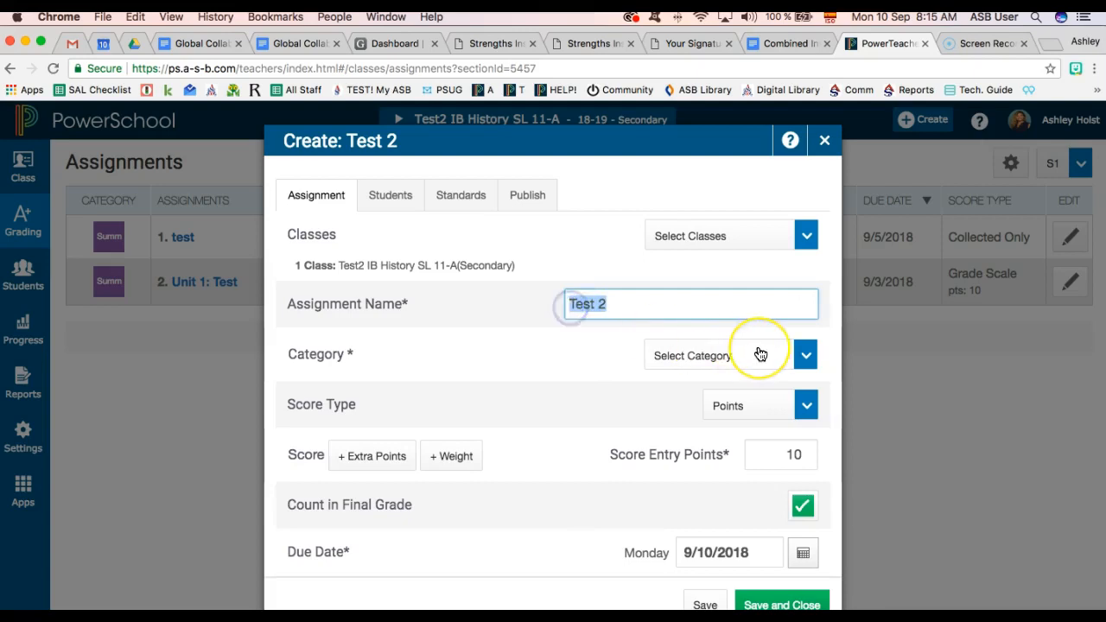
left_click(805, 354)
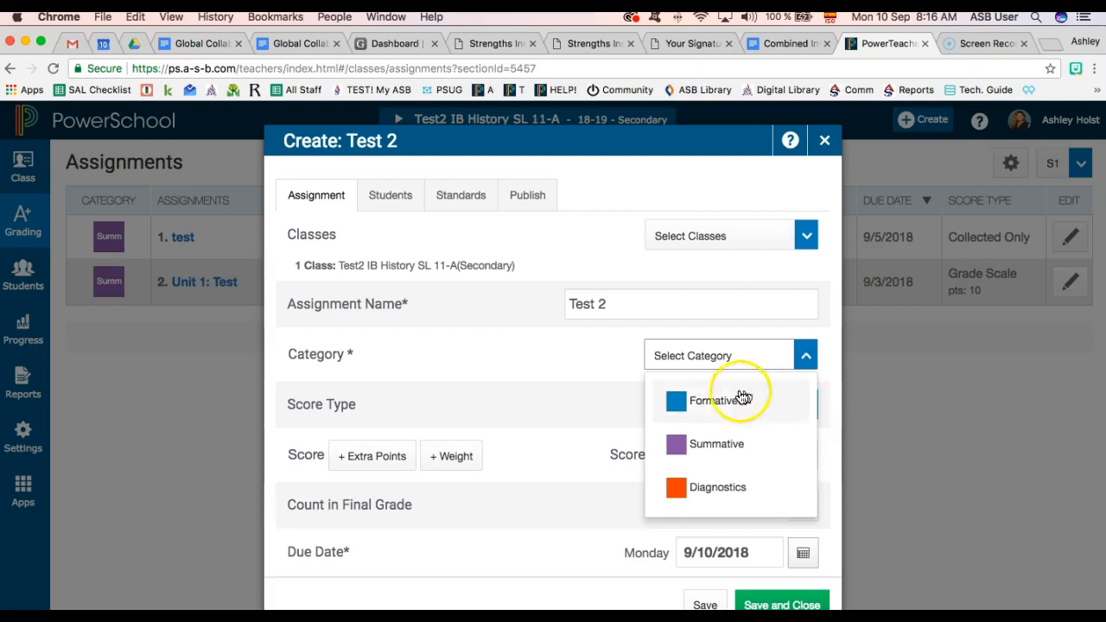
scroll(753, 458, "down", 1)
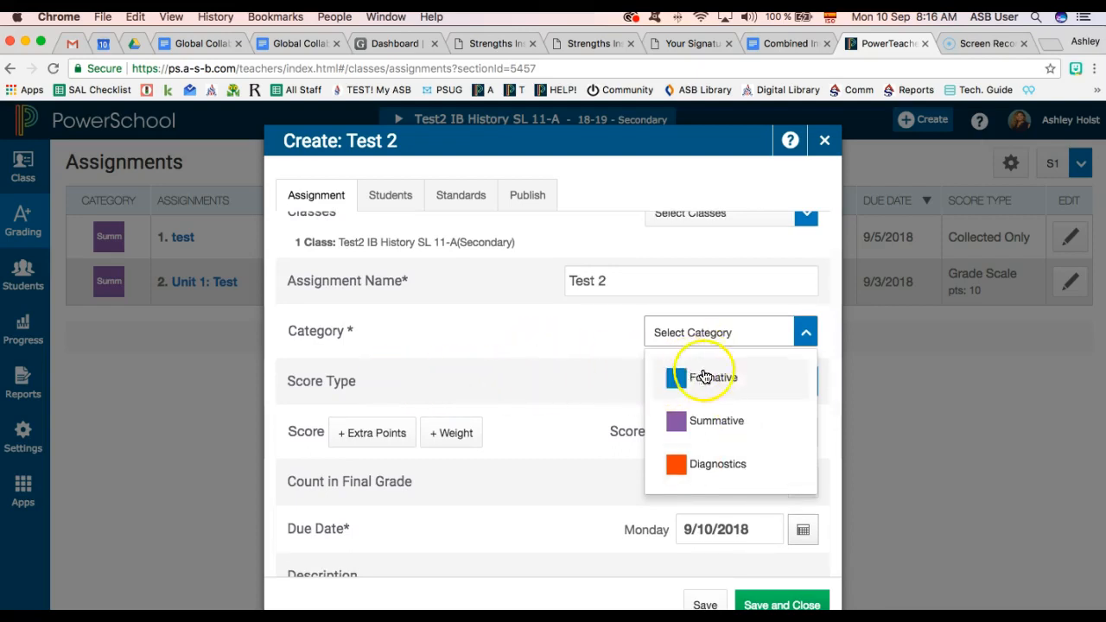
left_click(758, 380)
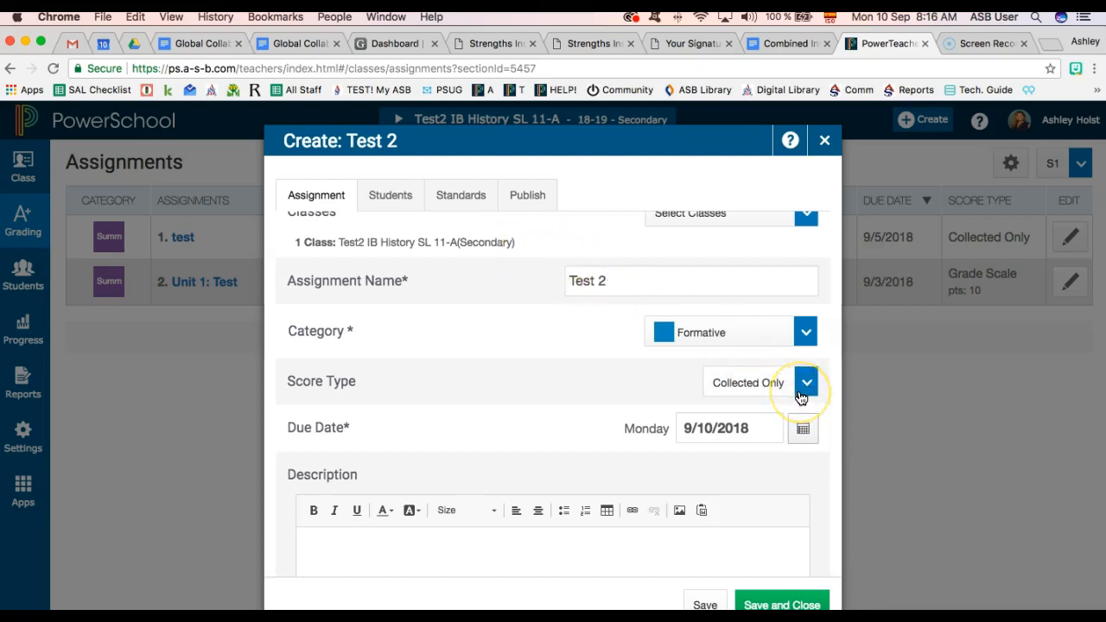
- Set the category of the Test 2 assignment to Summative
left_click(804, 332)
left_click(749, 423)
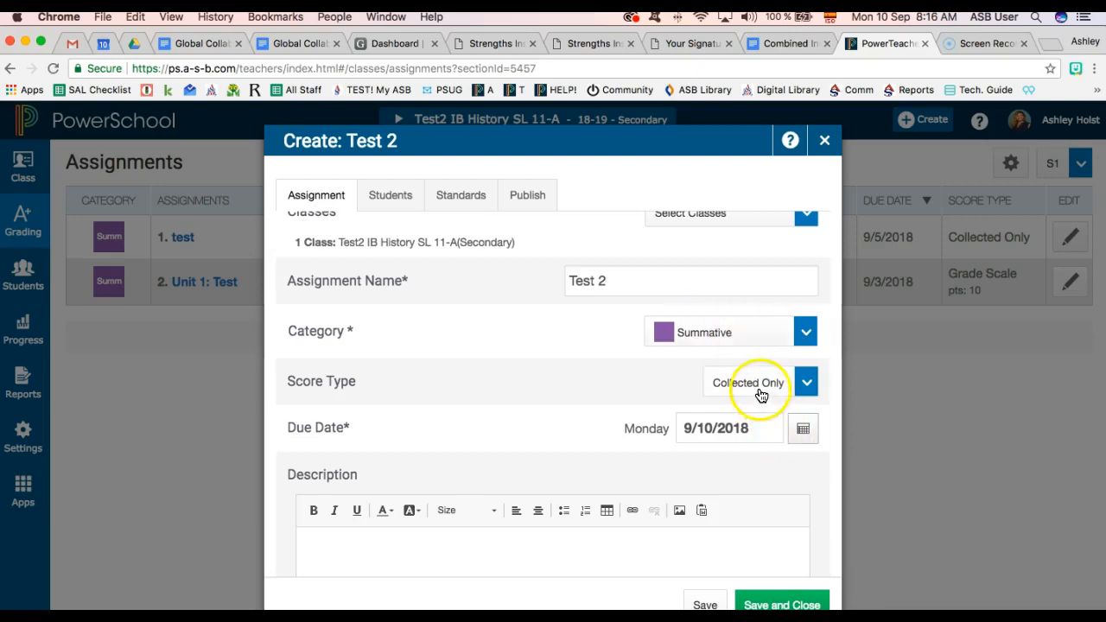
scroll(704, 419, "down", 3)
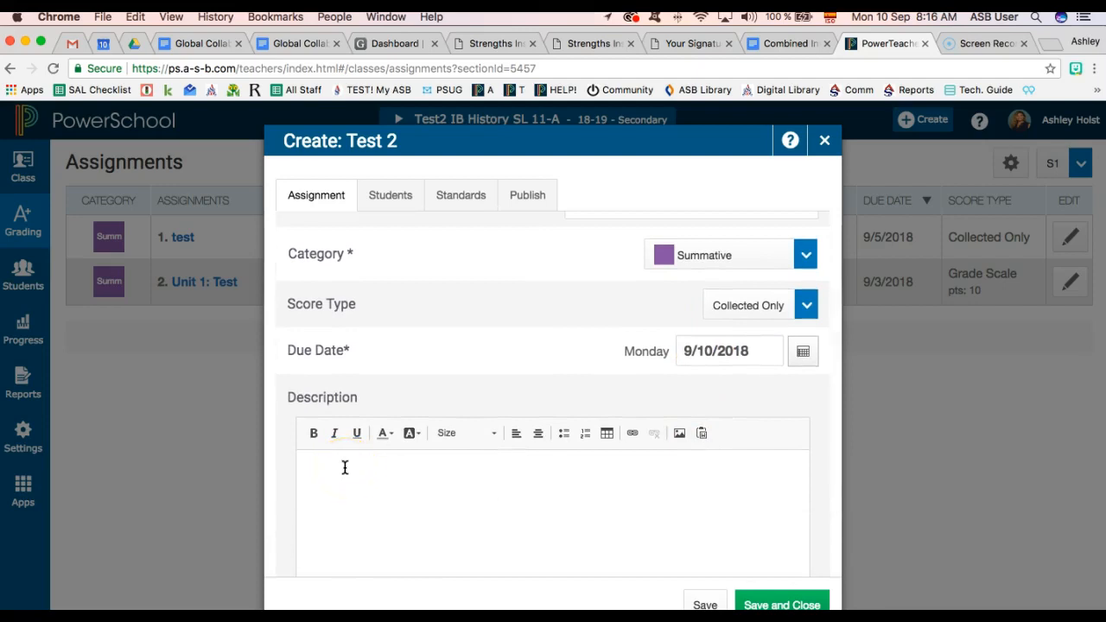
scroll(351, 463, "up", 4)
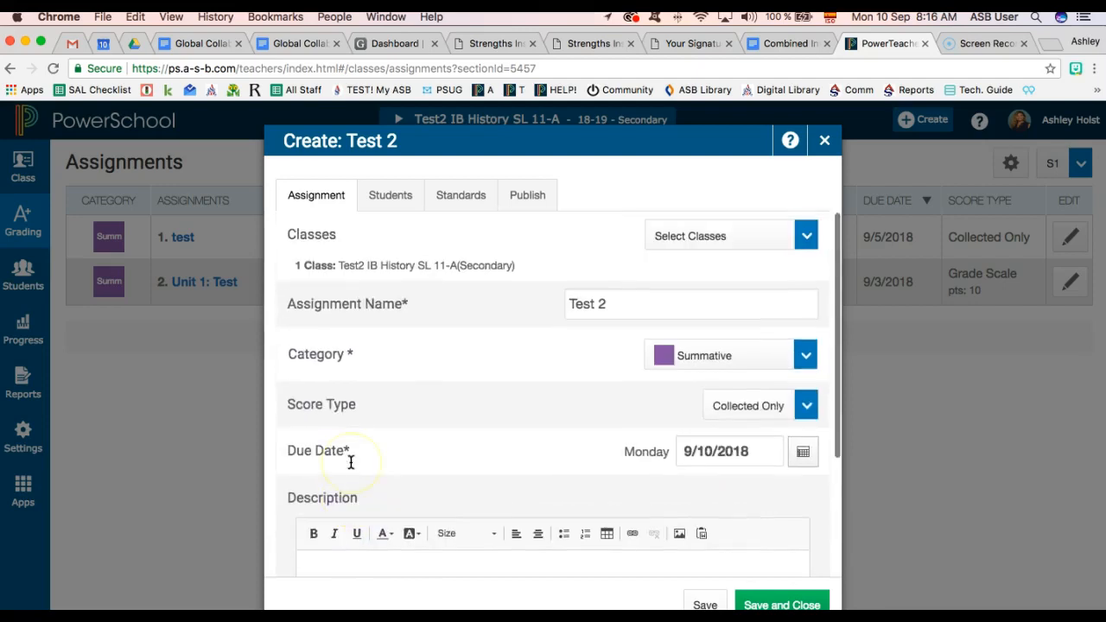
- Review the students the assignment applies to and show the options for adding or removing them
left_click(393, 196)
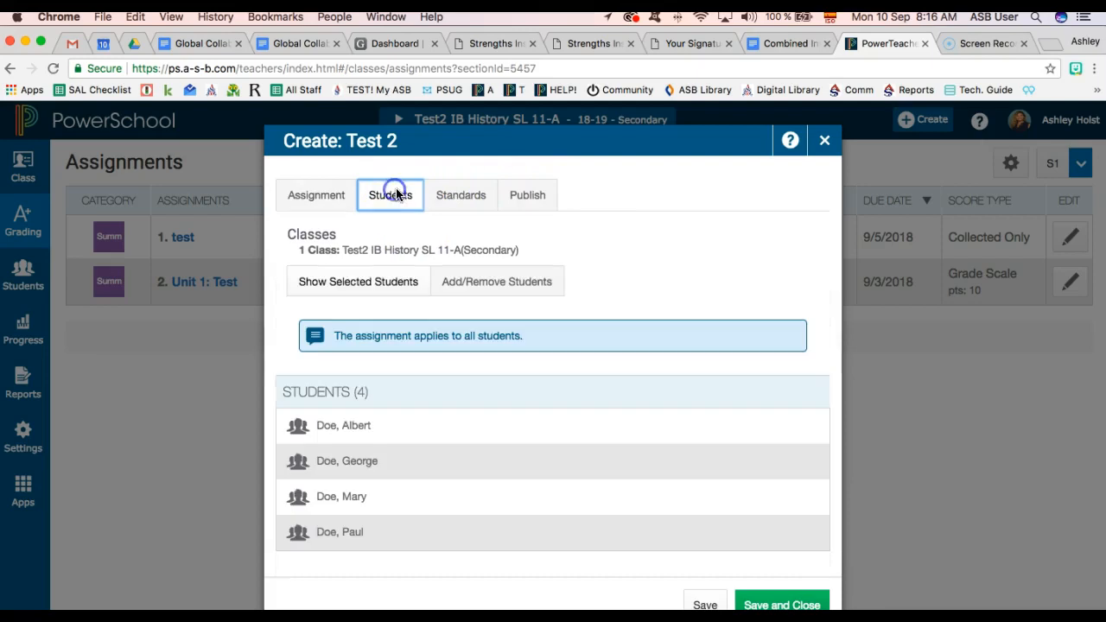
left_click(390, 285)
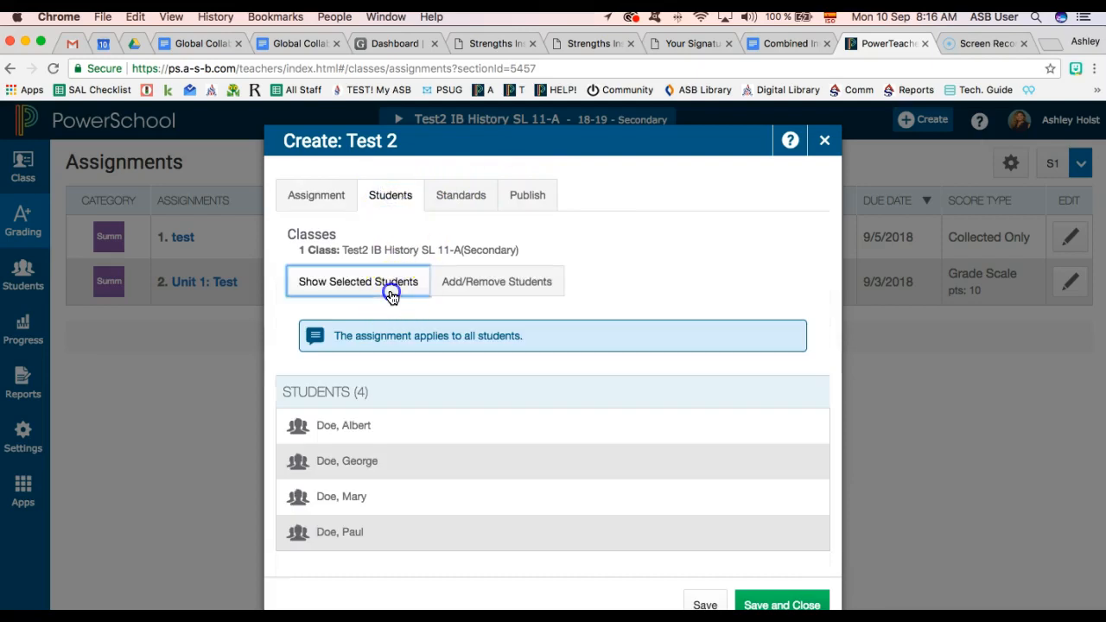
left_click(478, 287)
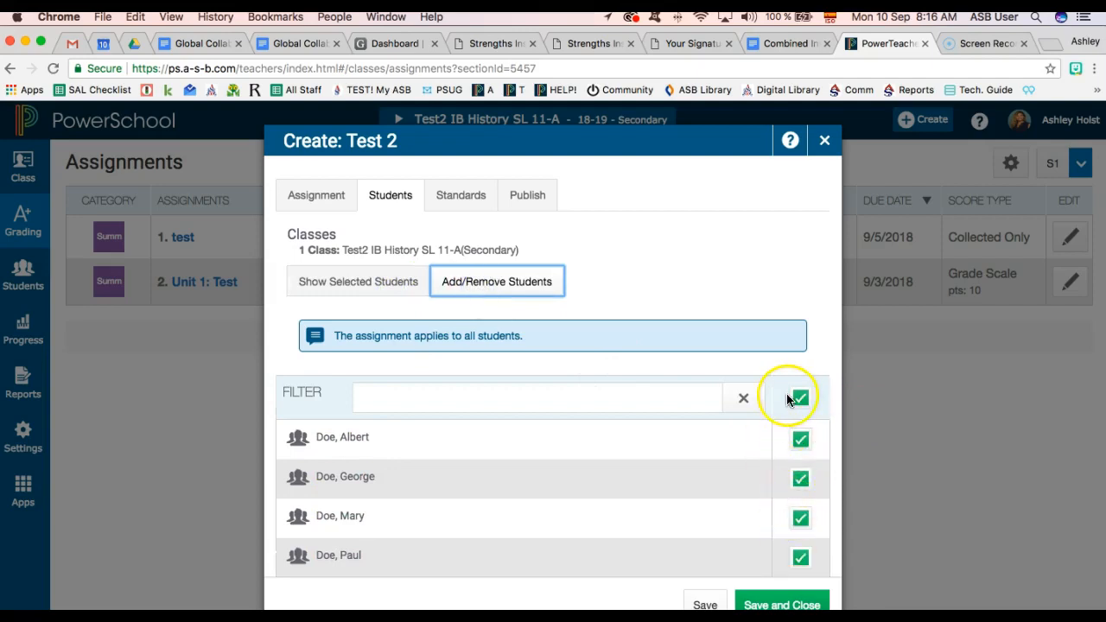
- Attach standards HS.1.4, HS.1.5, HS.11029.3 and HS.11029.4 to the assignment
left_click(446, 197)
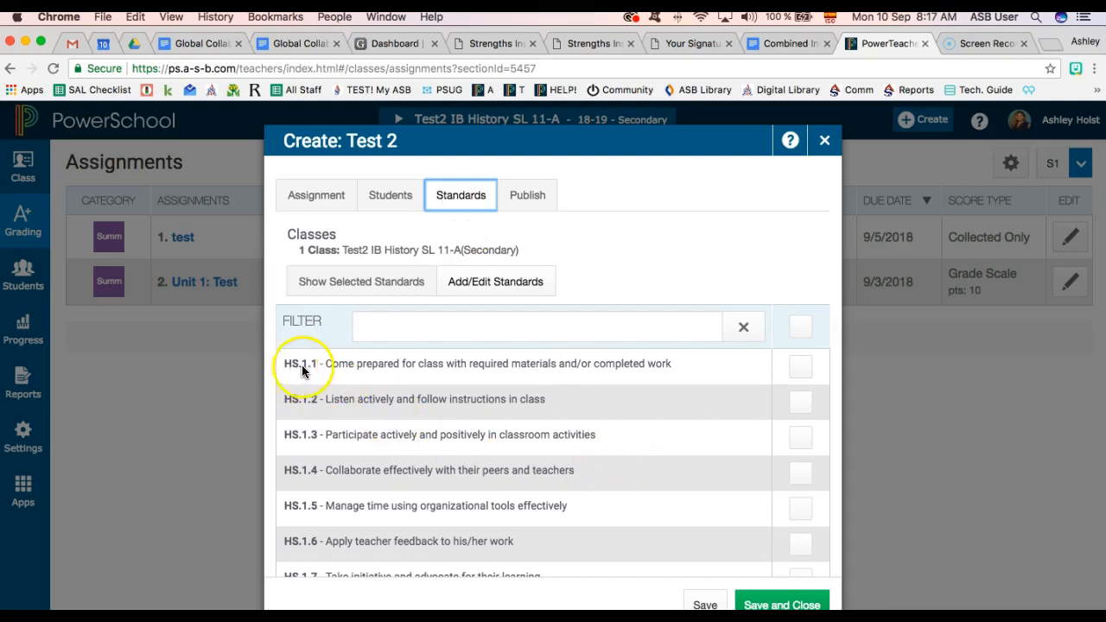
scroll(392, 398, "down", 1)
scroll(392, 398, "down", 3)
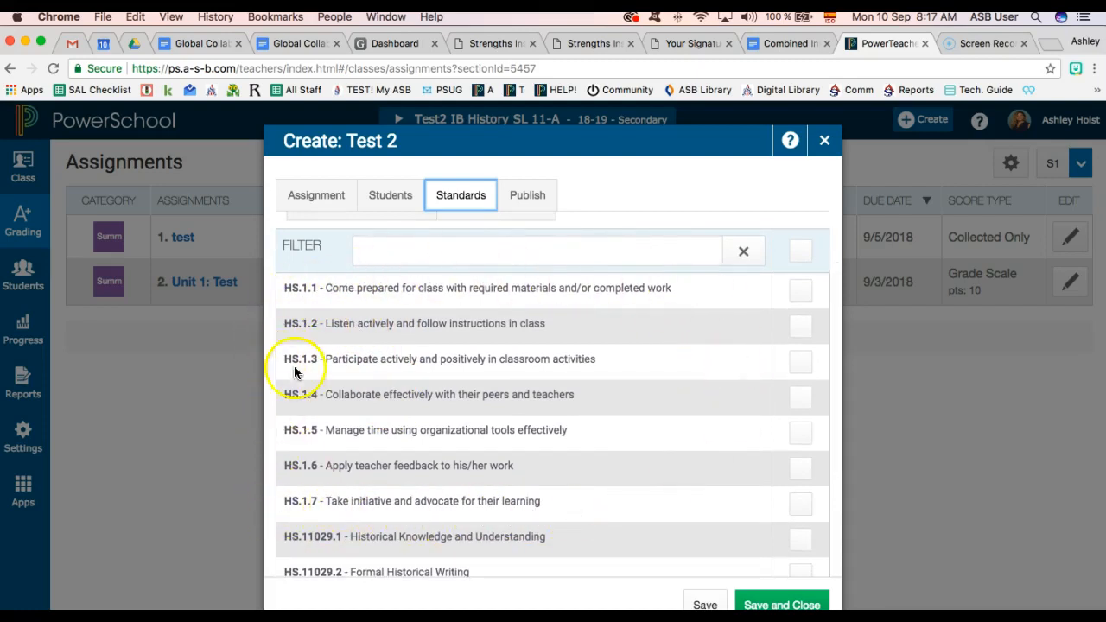
scroll(456, 385, "down", 5)
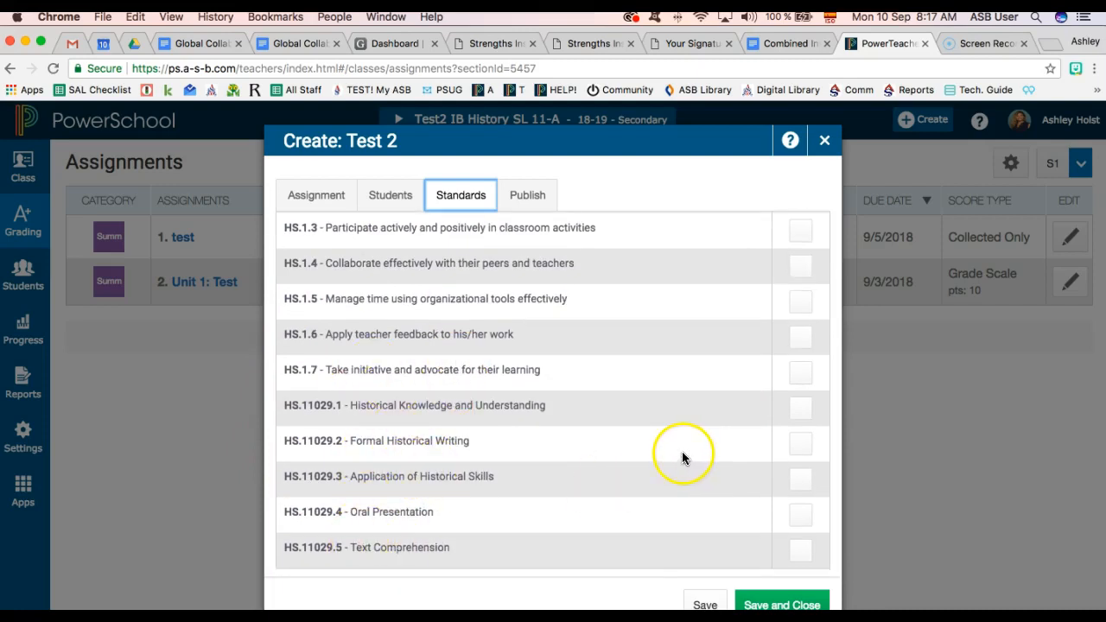
left_click(803, 273)
left_click(804, 298)
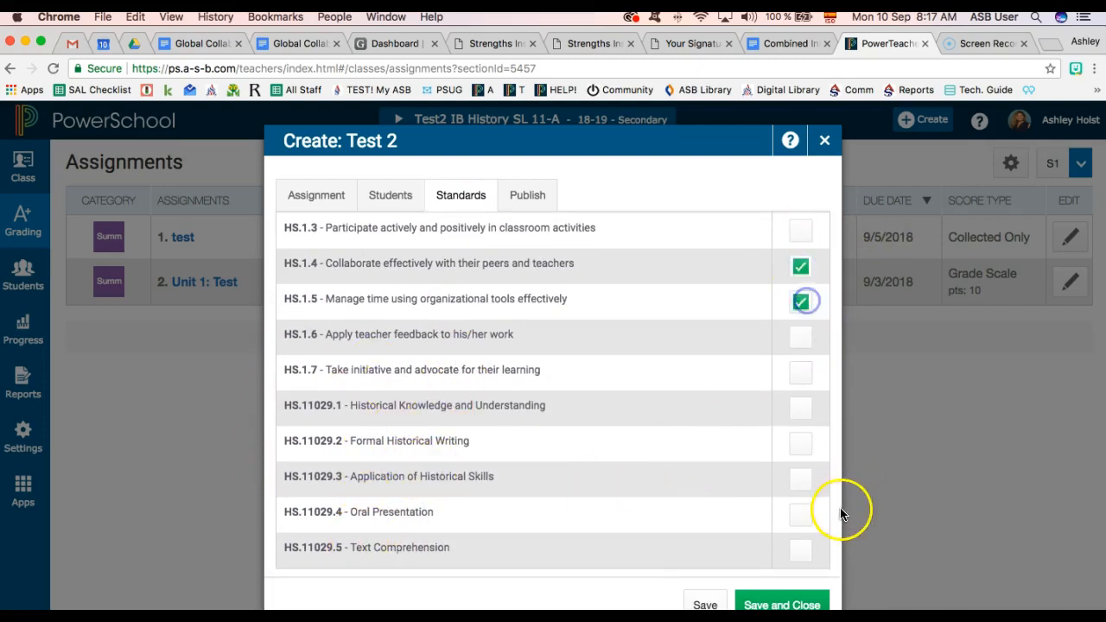
left_click(801, 517)
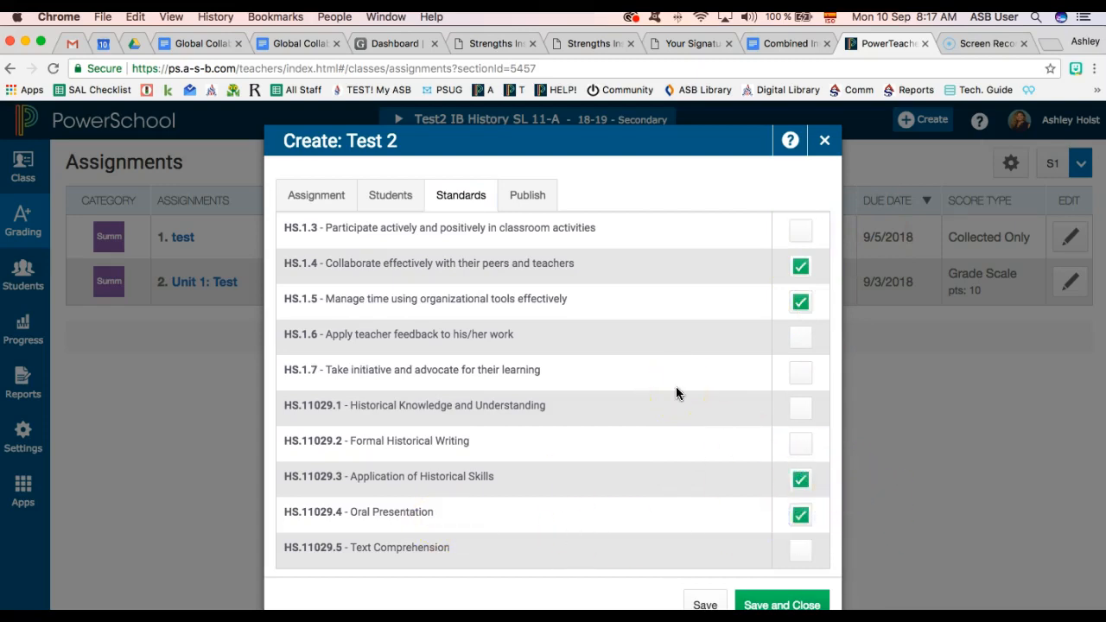
scroll(675, 373, "up", 5)
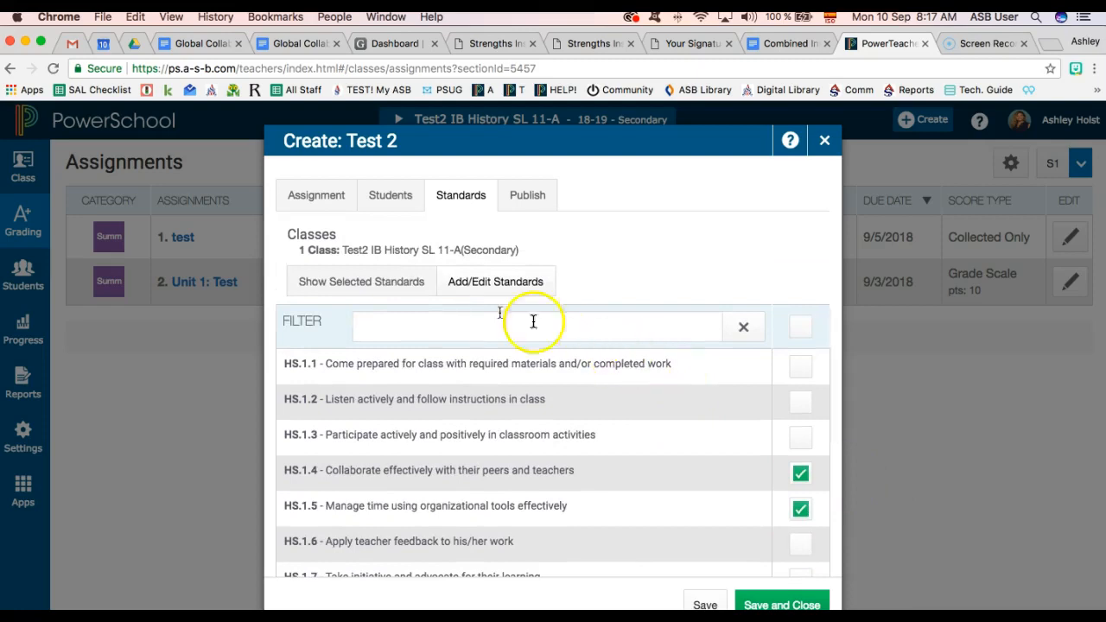
- Display the selected standards and set all of them to count in the grade
left_click(353, 284)
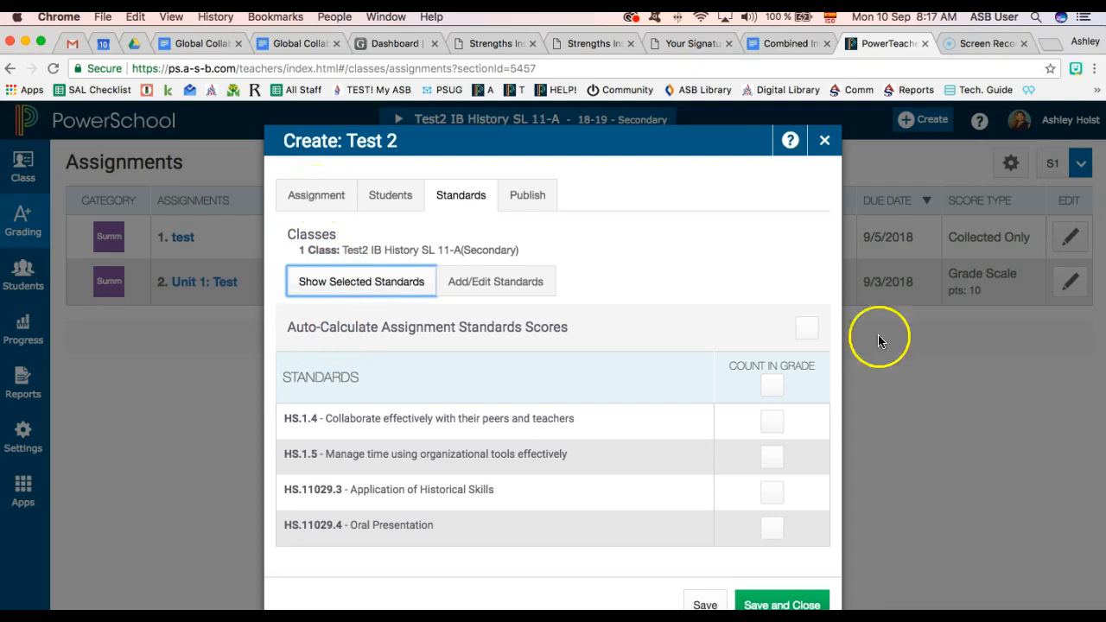
left_click(772, 385)
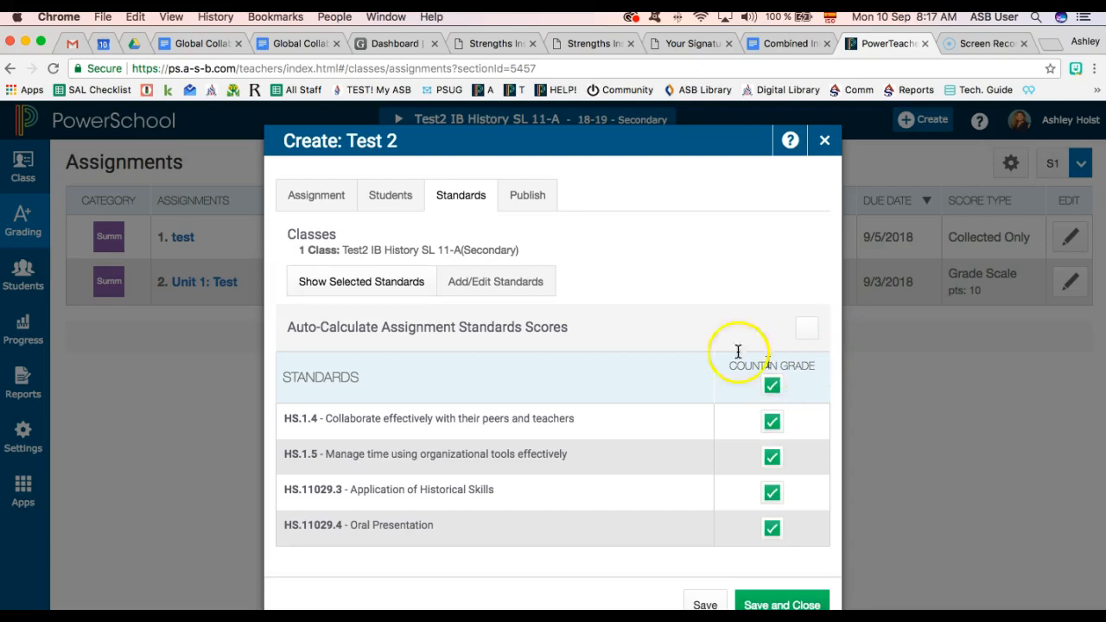
left_click(381, 283)
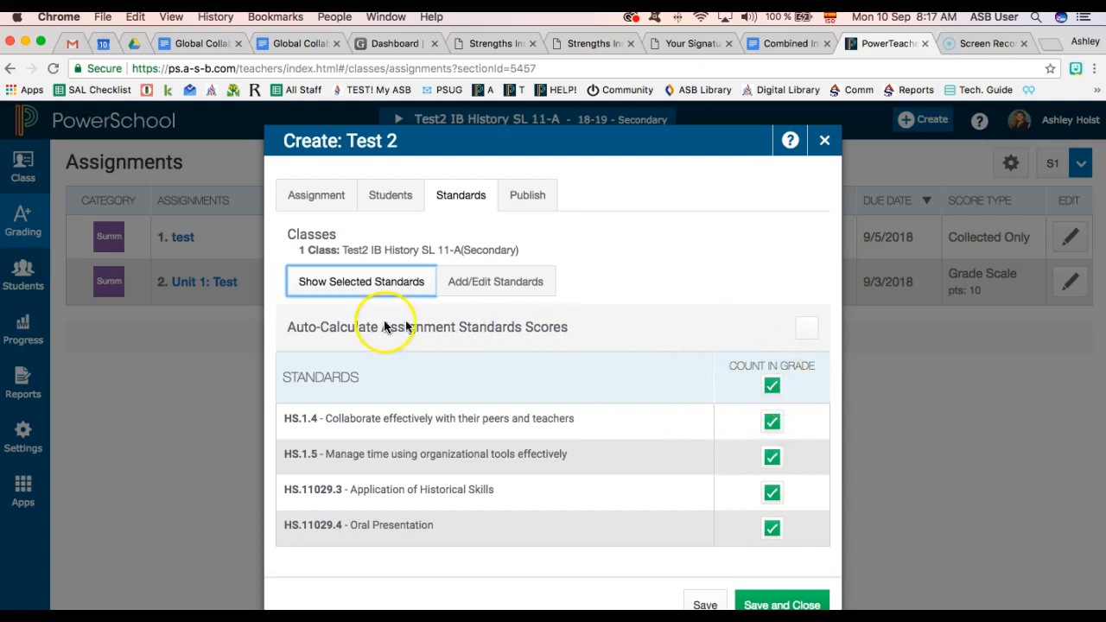
left_click_drag(824, 368, 731, 367)
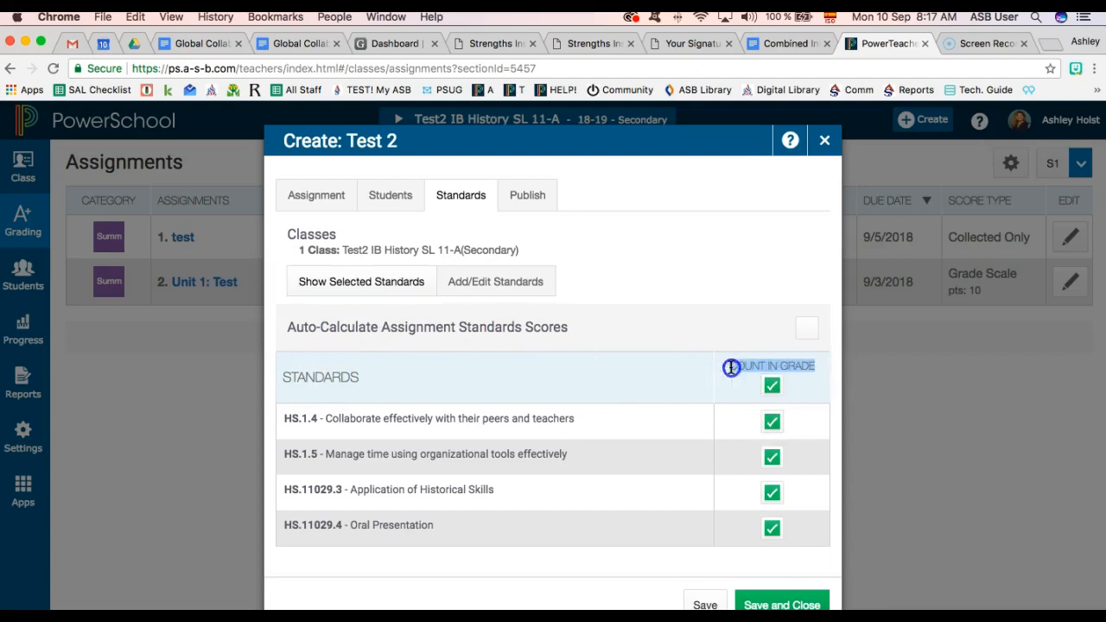
left_click(472, 283)
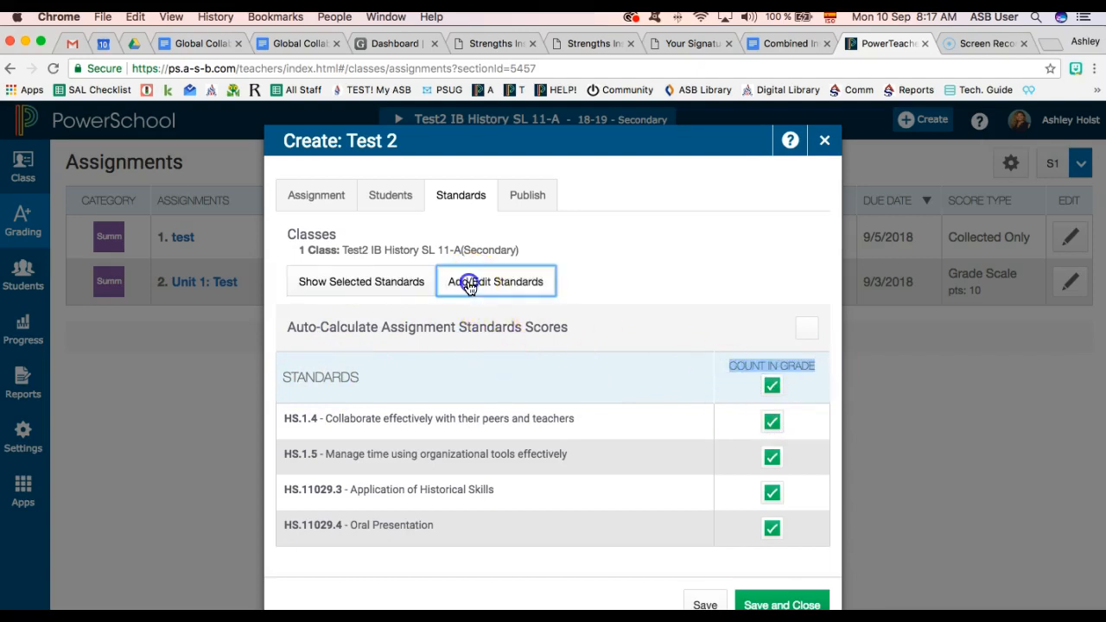
left_click(329, 292)
left_click(763, 389)
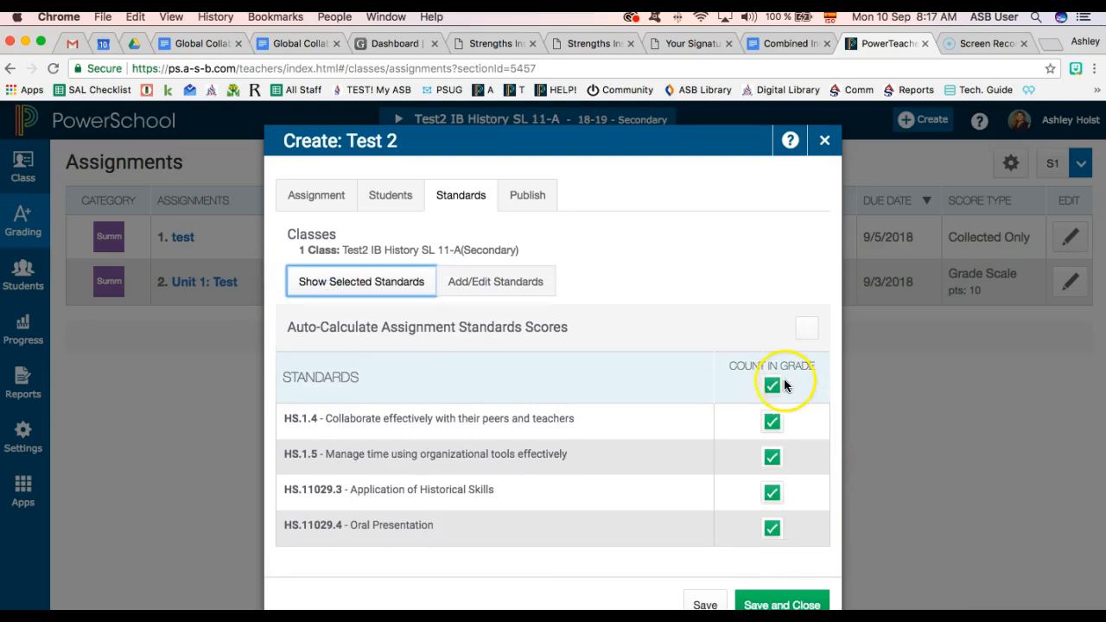
- Review the assignment's publishing settings and recheck its general details
left_click(532, 198)
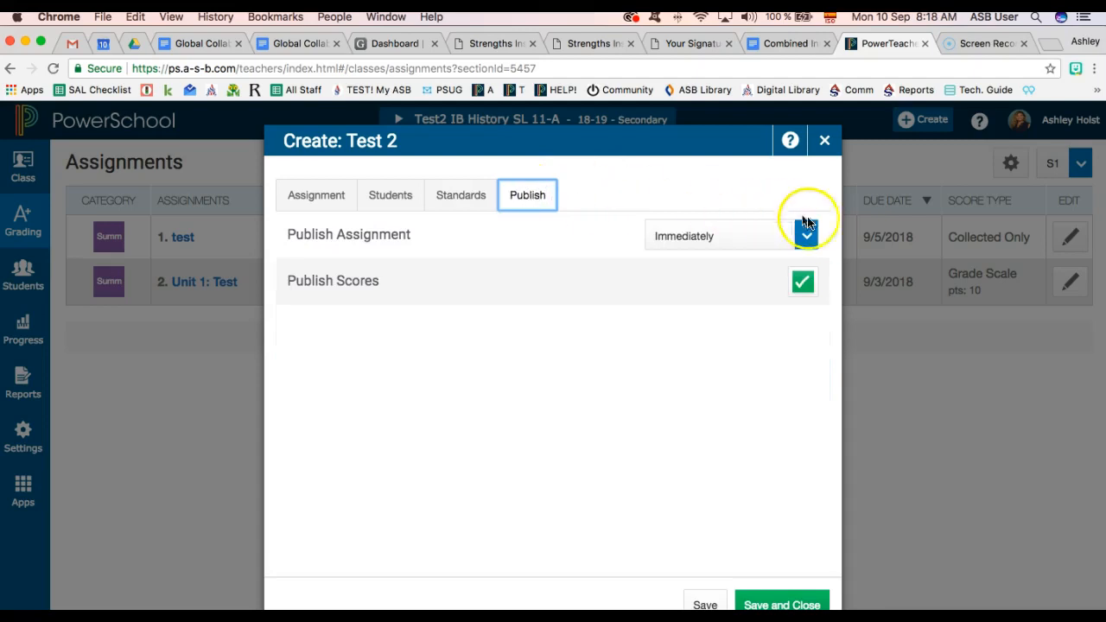
left_click(316, 199)
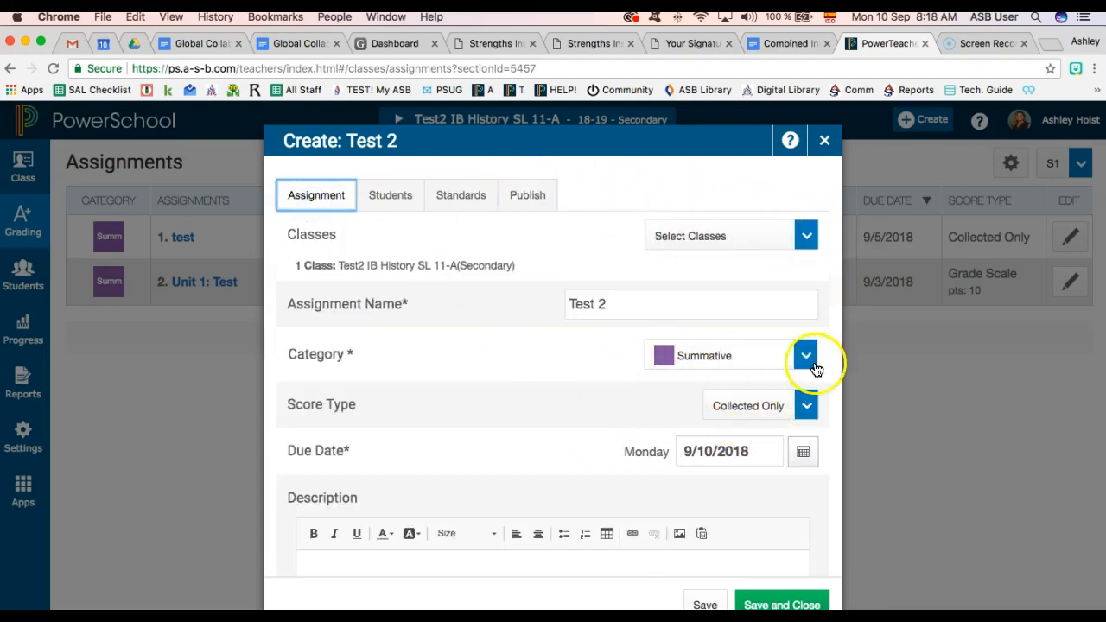
left_click(528, 198)
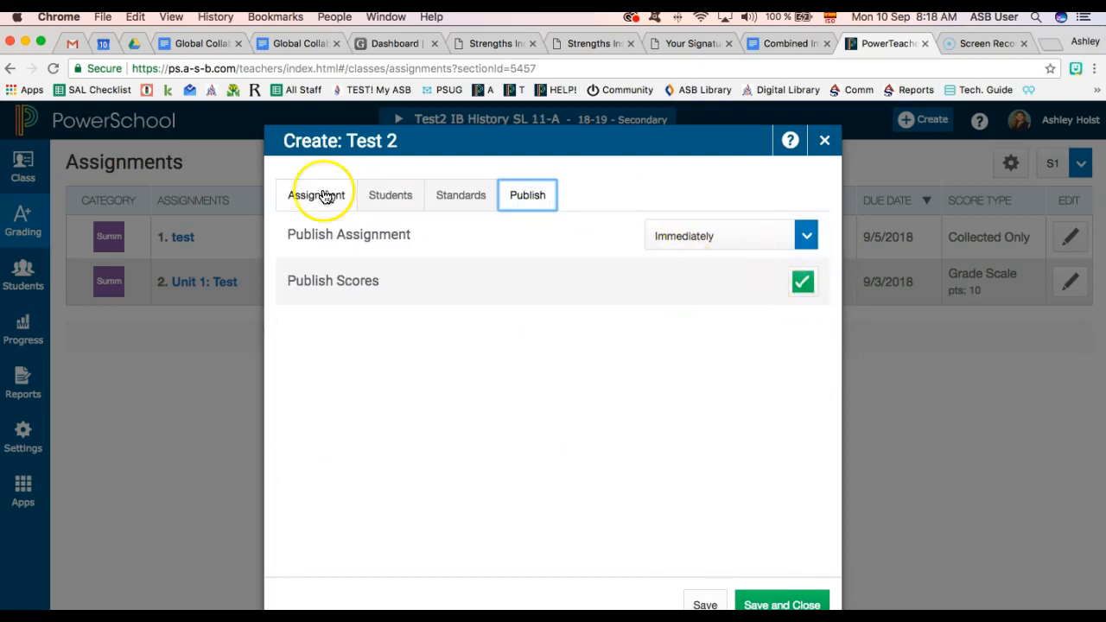
left_click(474, 199)
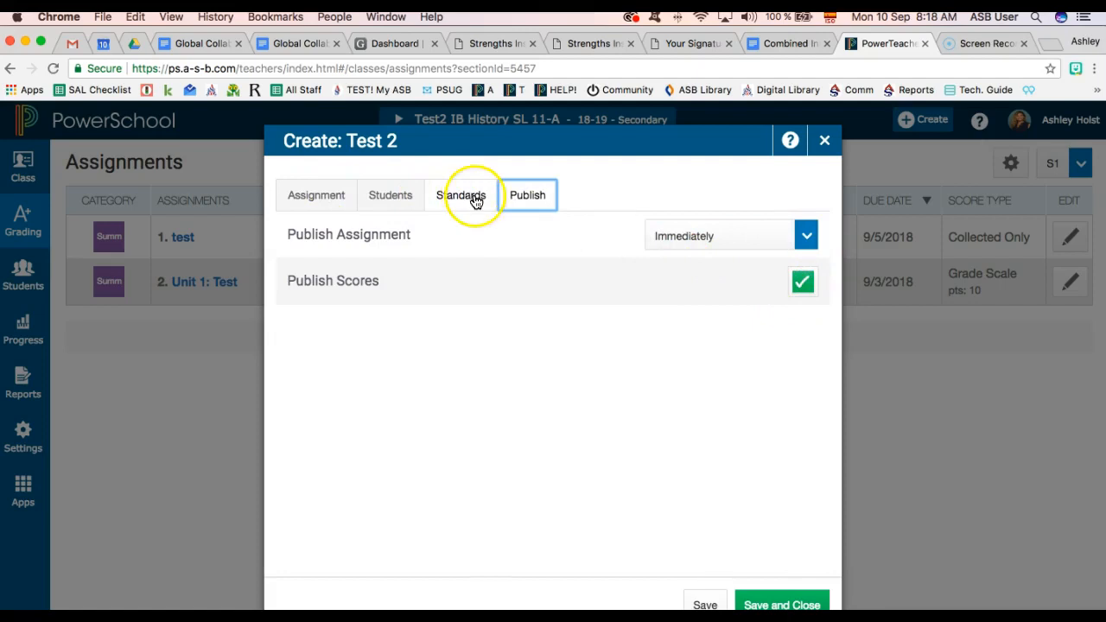
- Recheck the assignment's name, category and due date, and view the available score types
left_click(309, 202)
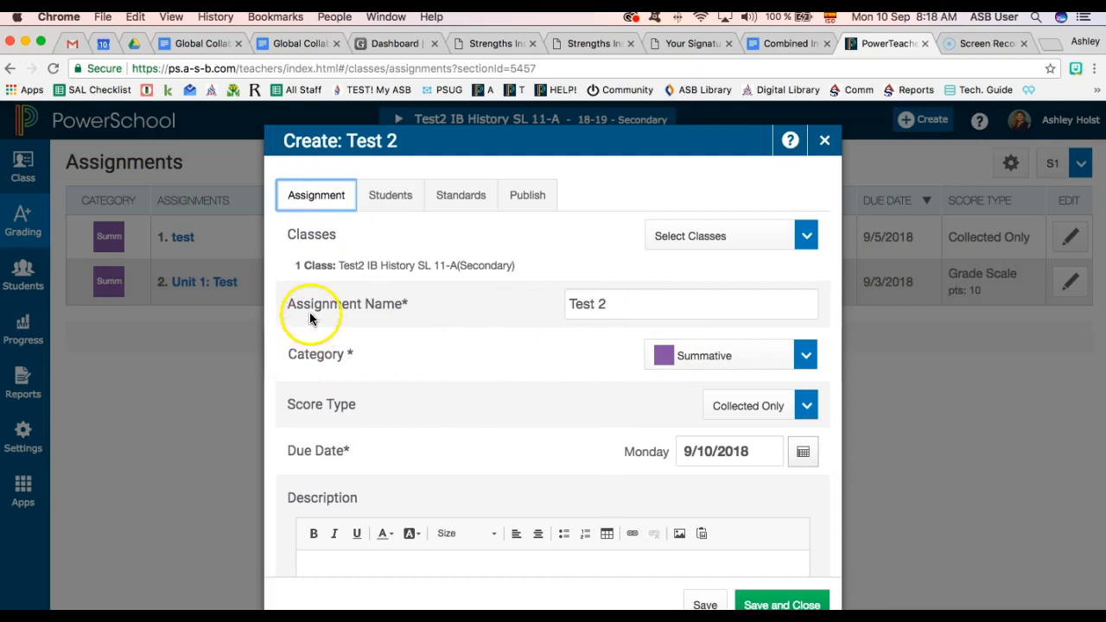
left_click(592, 304)
left_click_drag(297, 355, 403, 350)
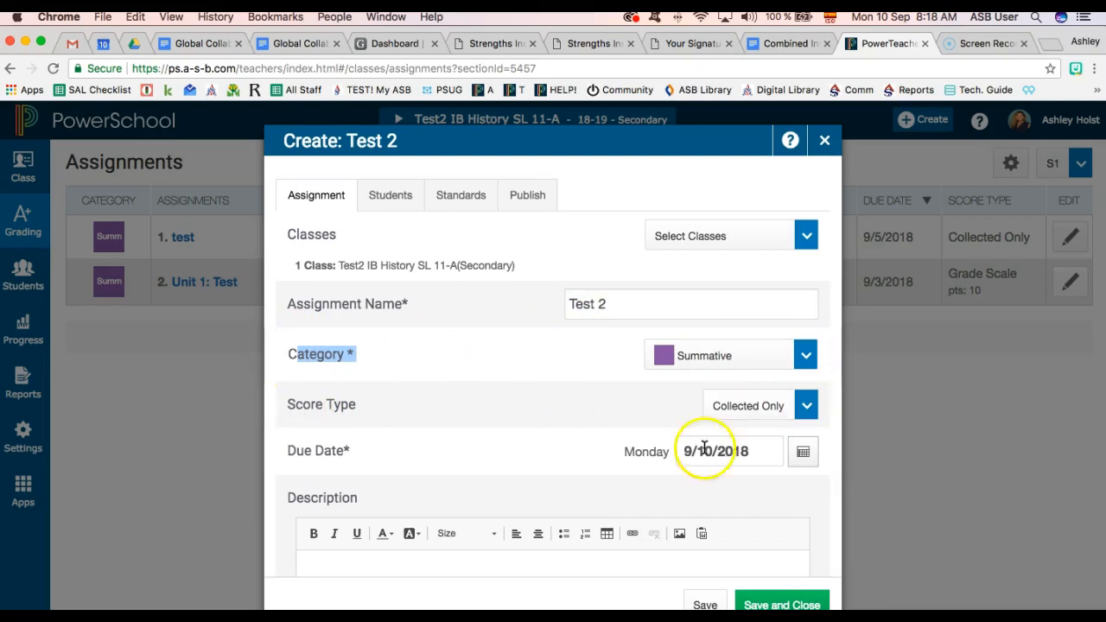
left_click(814, 415)
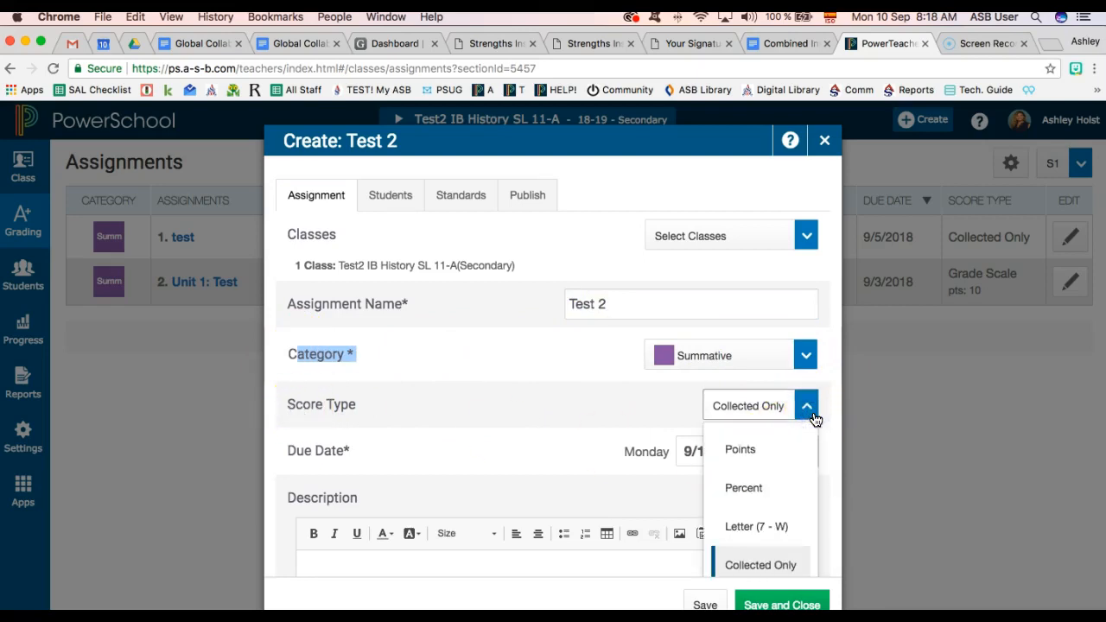
left_click(813, 417)
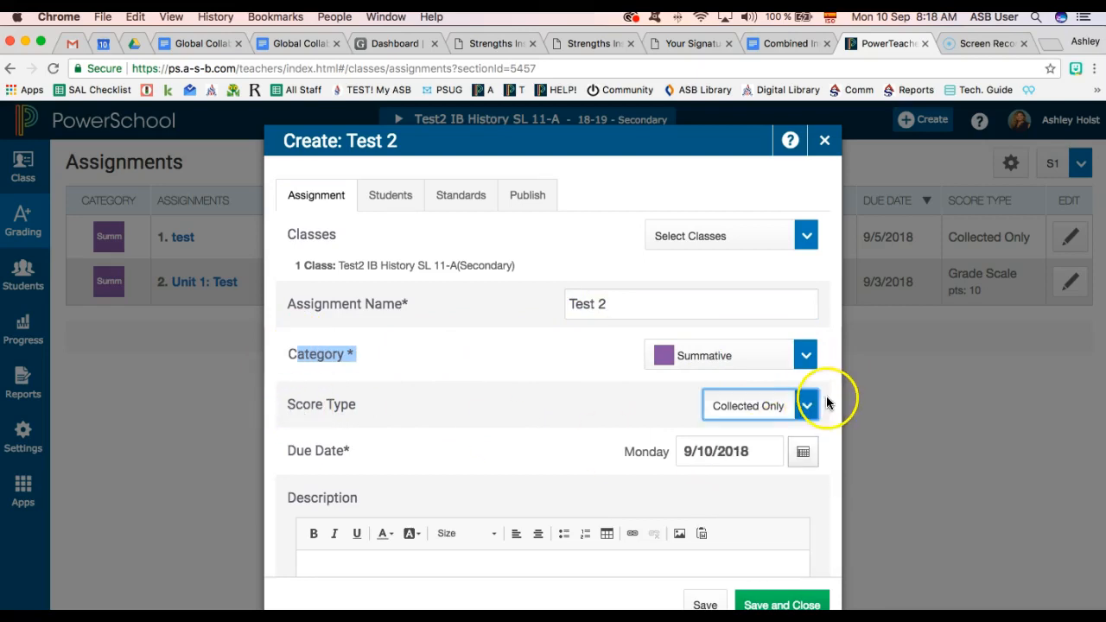
left_click(812, 411)
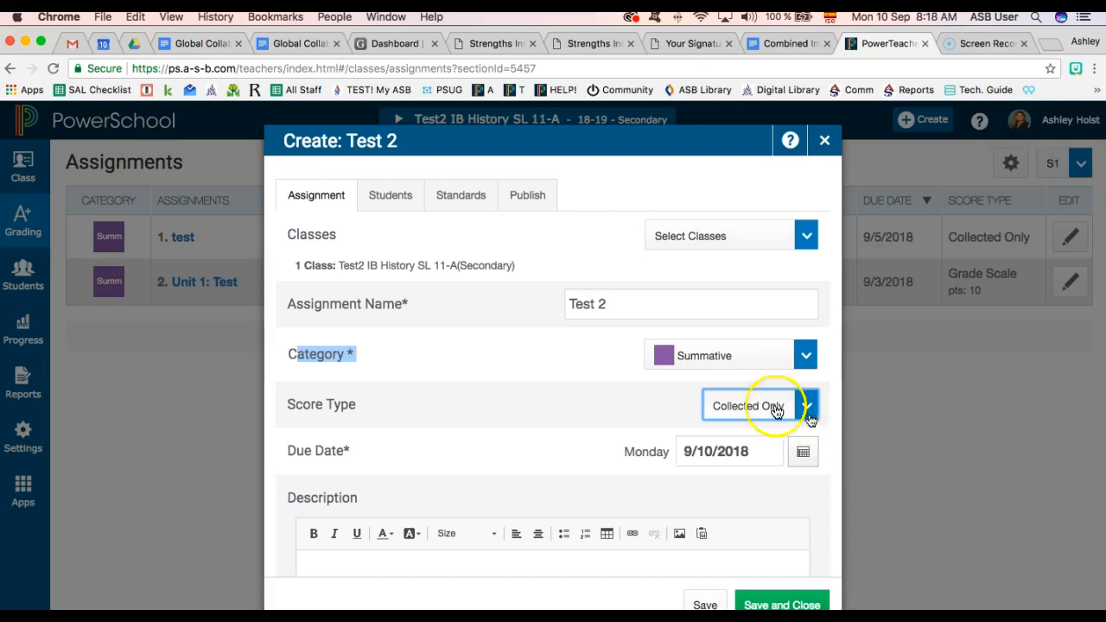
- Recheck the assignment's selected and available standards, and save and close Test 2
left_click(383, 193)
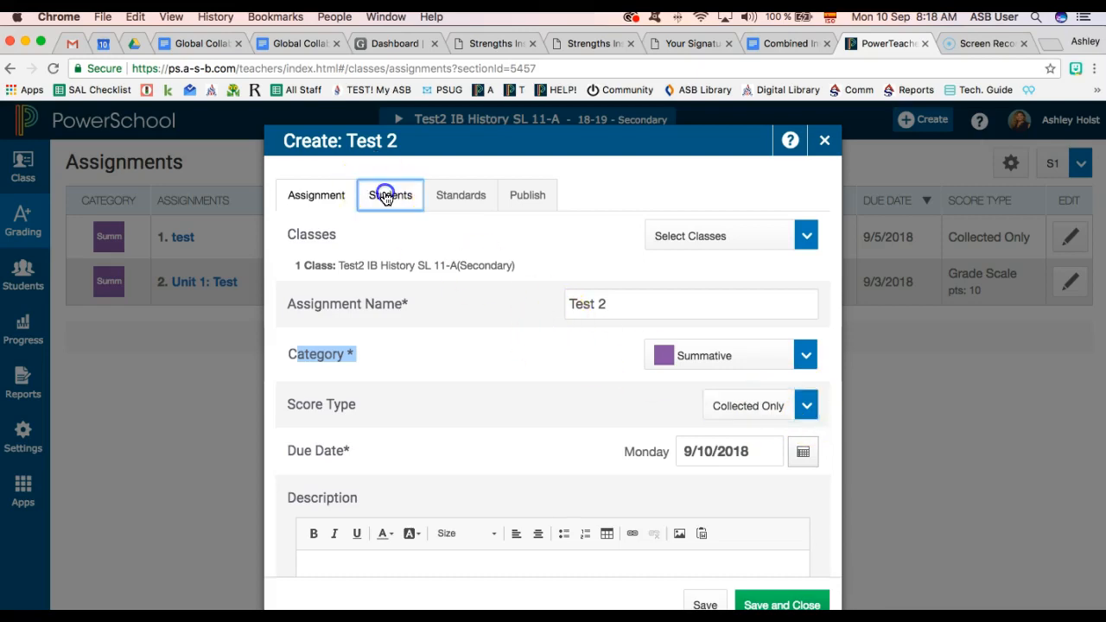
left_click(453, 192)
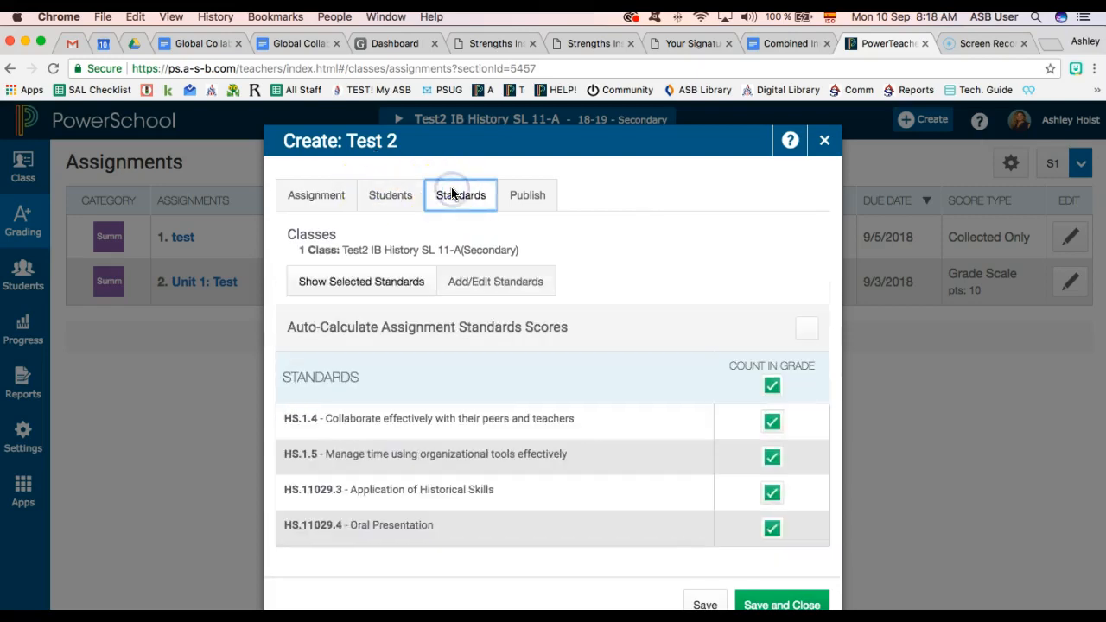
left_click(377, 286)
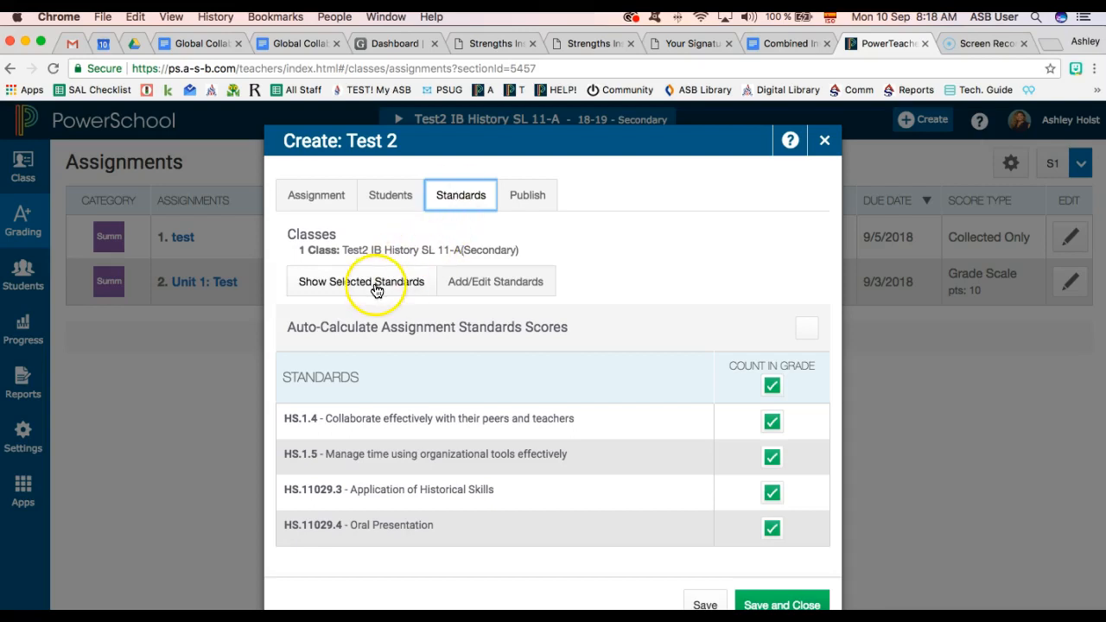
left_click(501, 283)
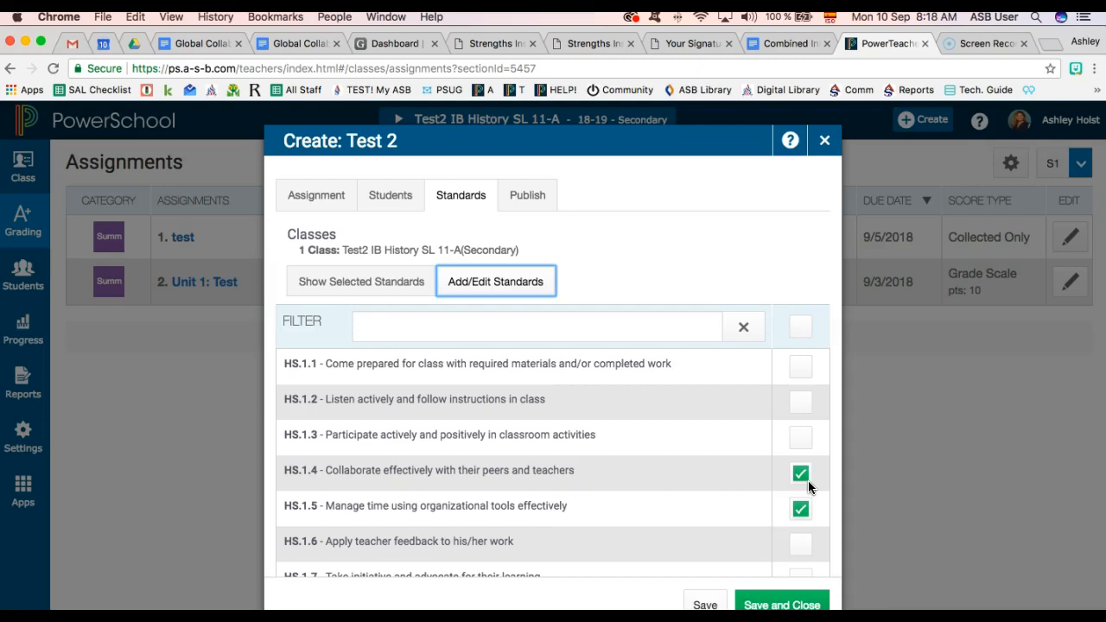
left_click(346, 281)
left_click(806, 602)
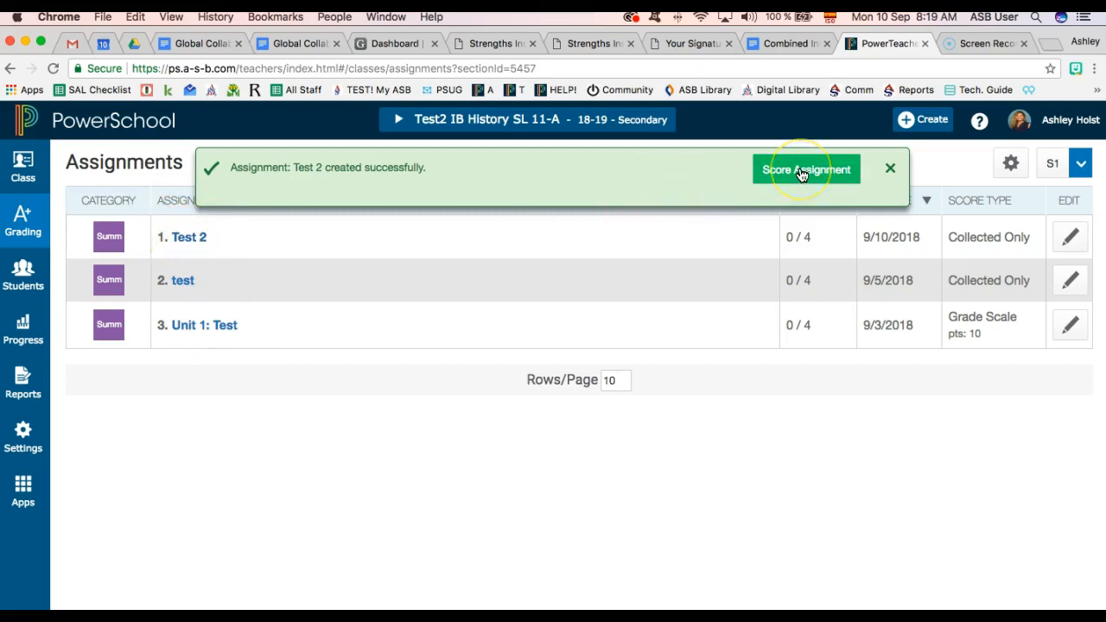
- Open Test 2 for scoring and fill the score E for standard HS.1.4 for all students
left_click(226, 253)
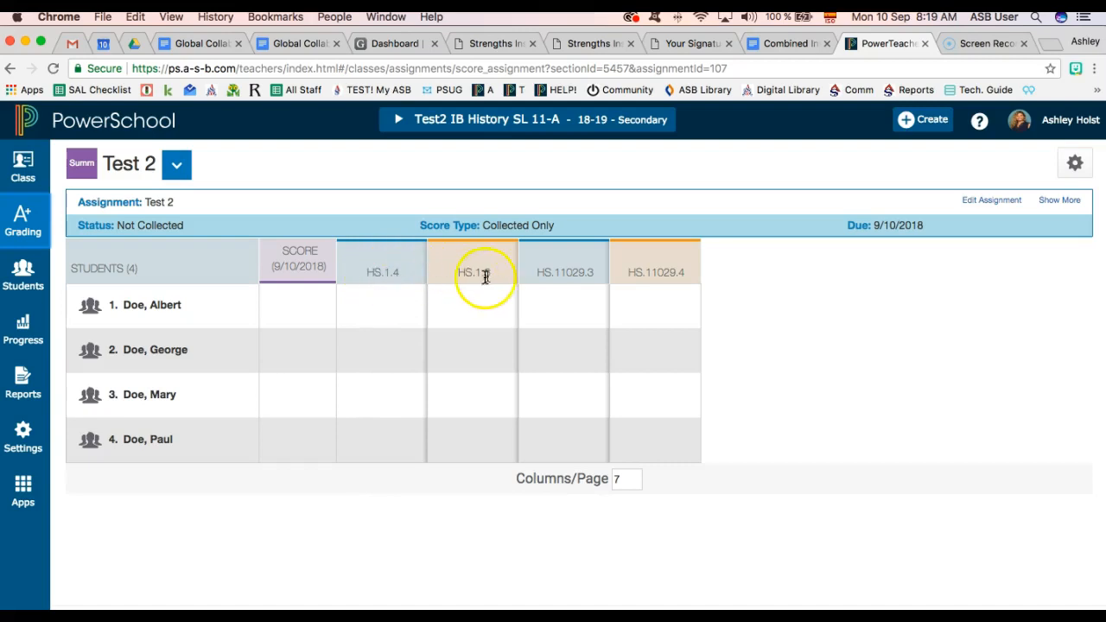
left_click(371, 325)
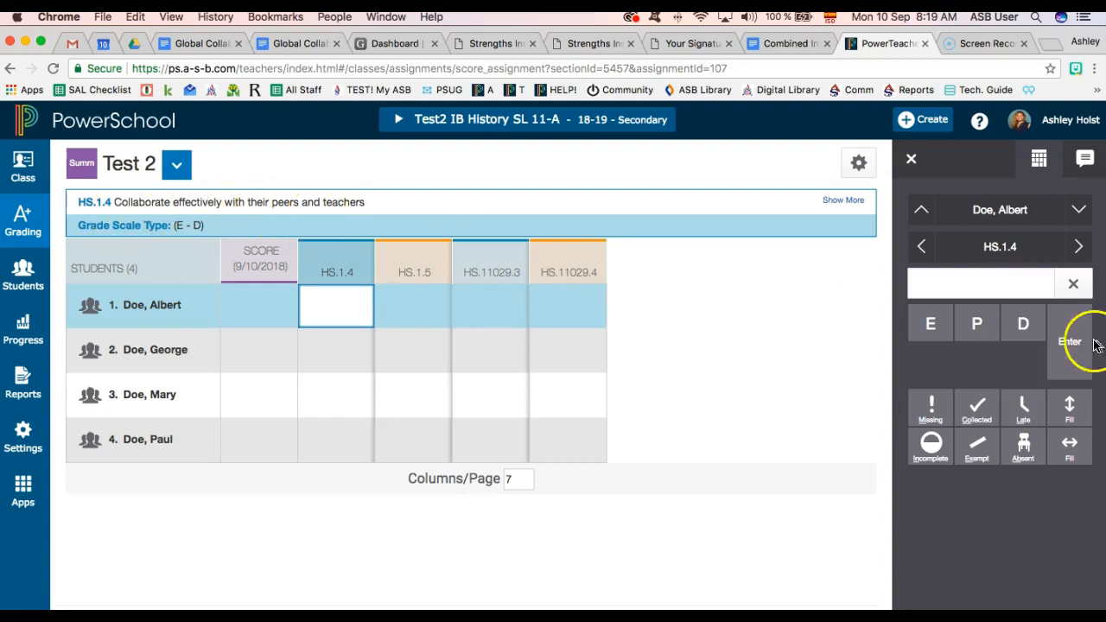
left_click(934, 326)
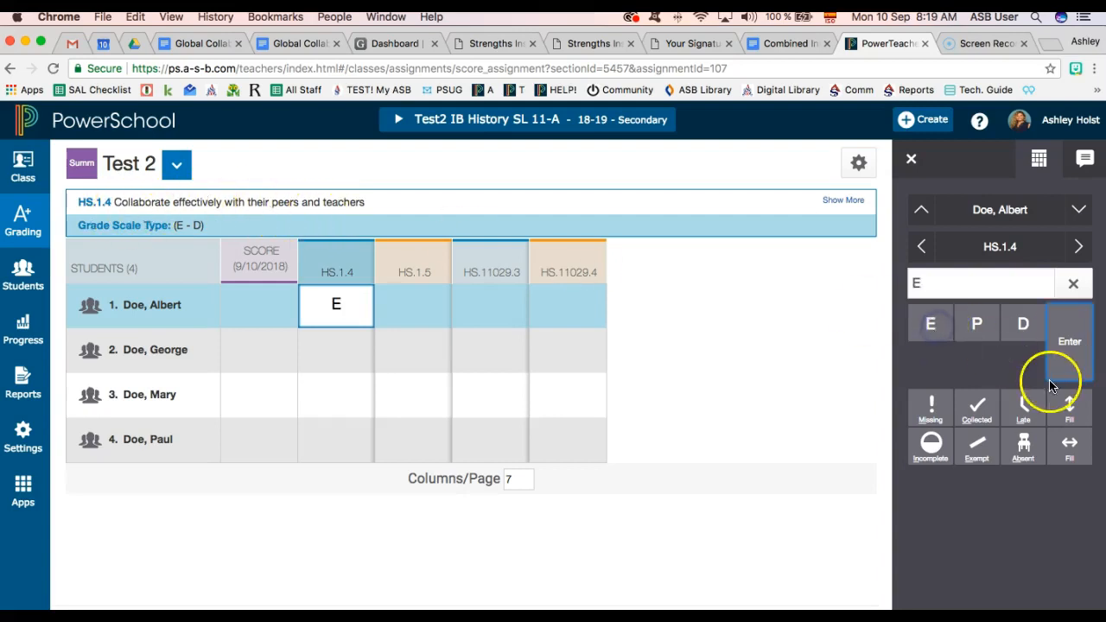
left_click(1069, 405)
left_click(658, 266)
- Enter the score D for standard HS.1.5 for the first student and fill it for the whole class
left_click(414, 303)
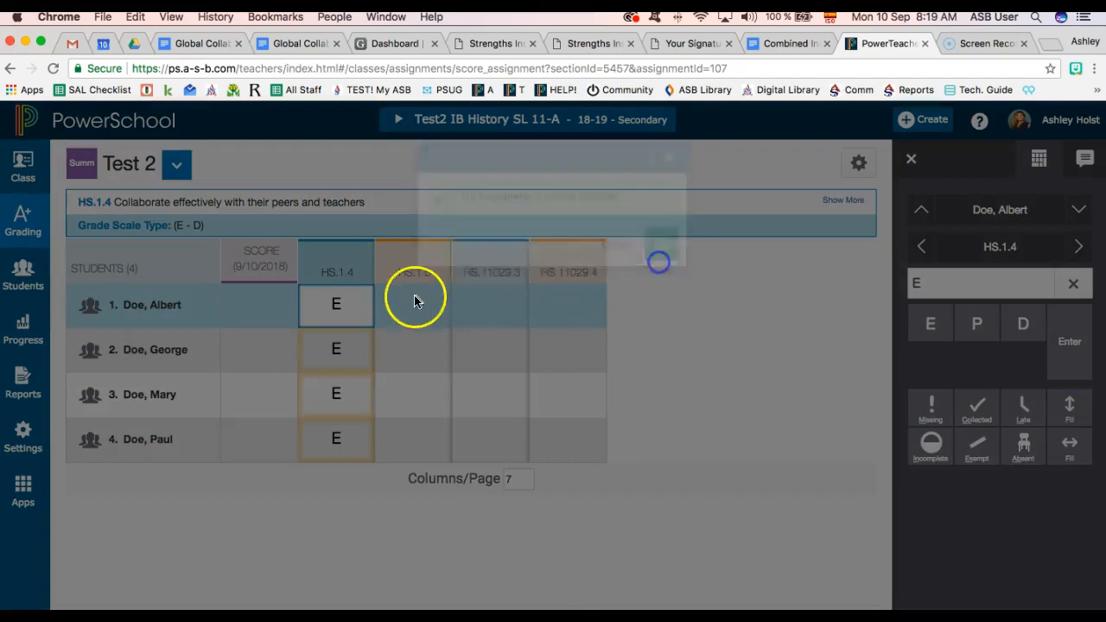
left_click(905, 372)
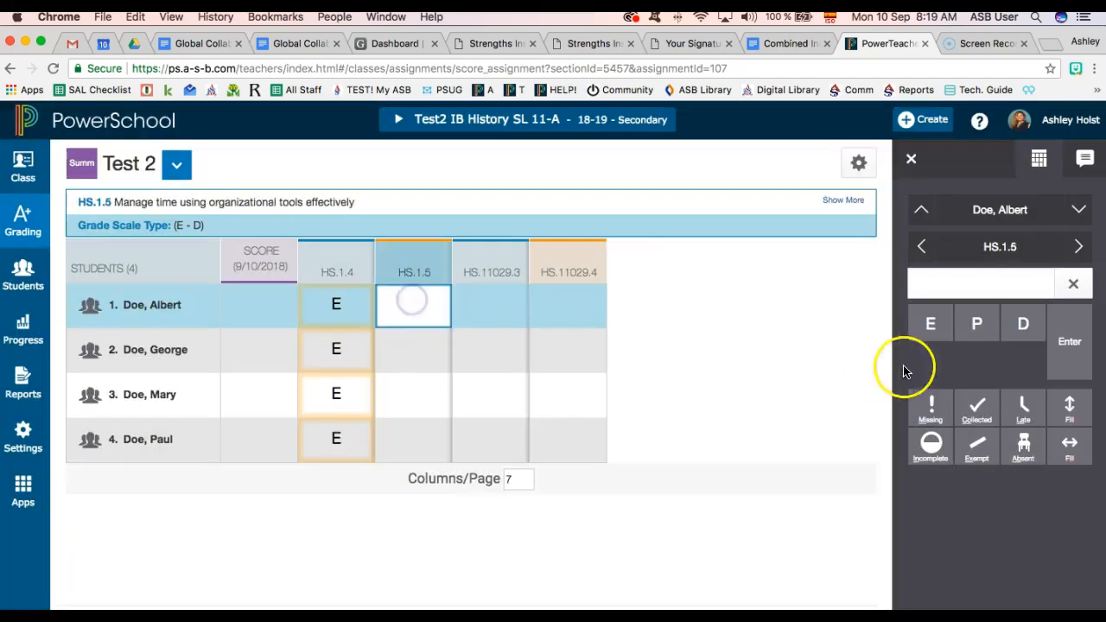
left_click(1020, 330)
left_click(1069, 406)
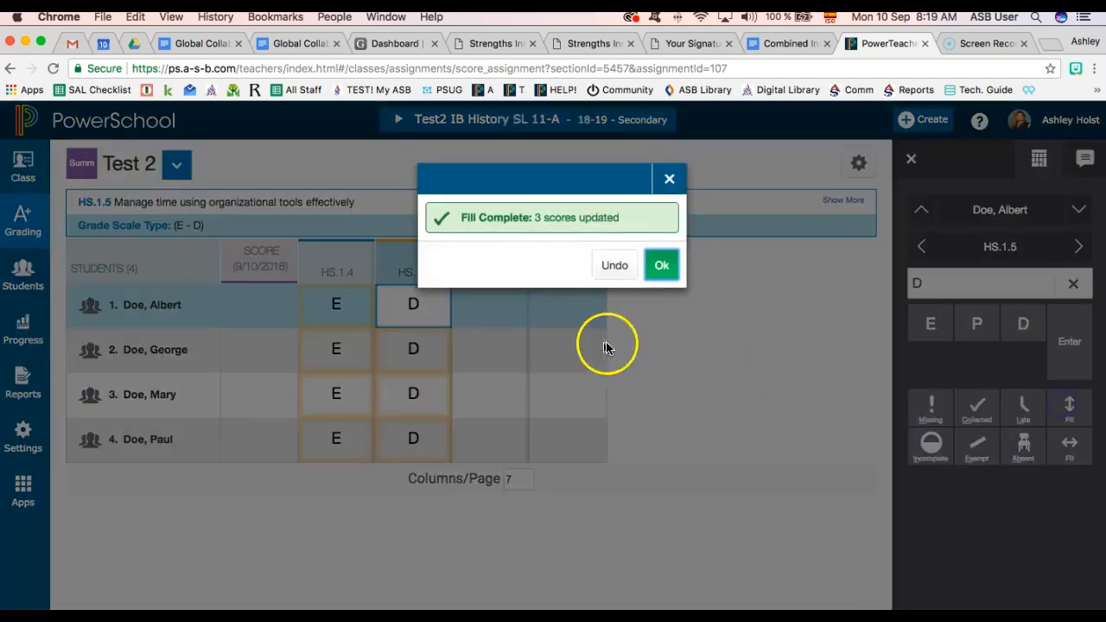
left_click(664, 266)
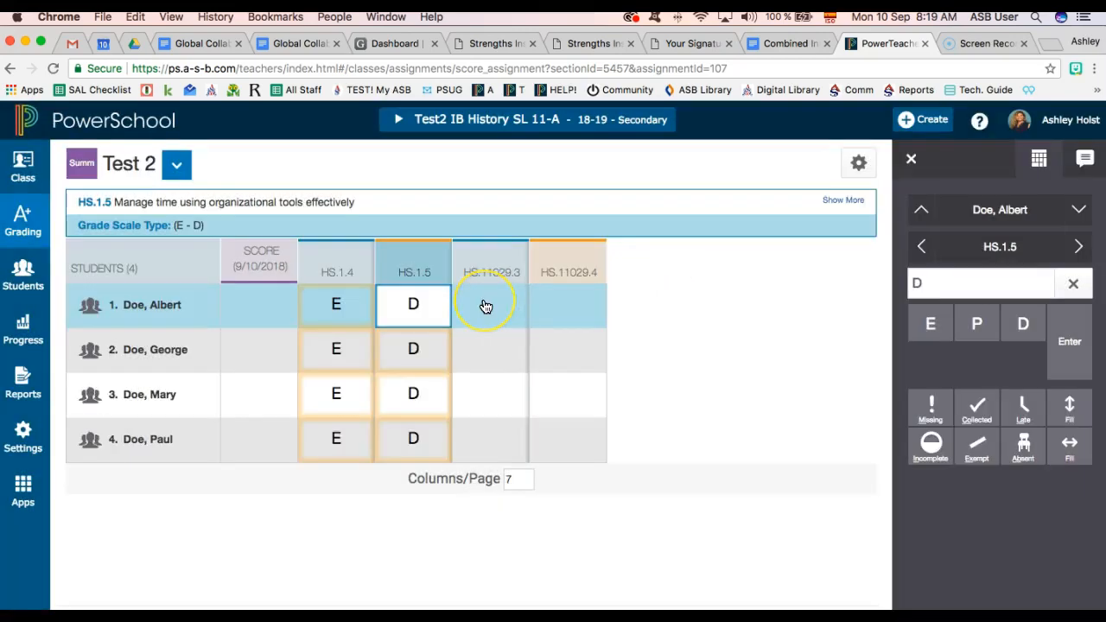
- Enter the score 6 for standard HS.11029.3 for the first student and fill it for the whole class
left_click(486, 307)
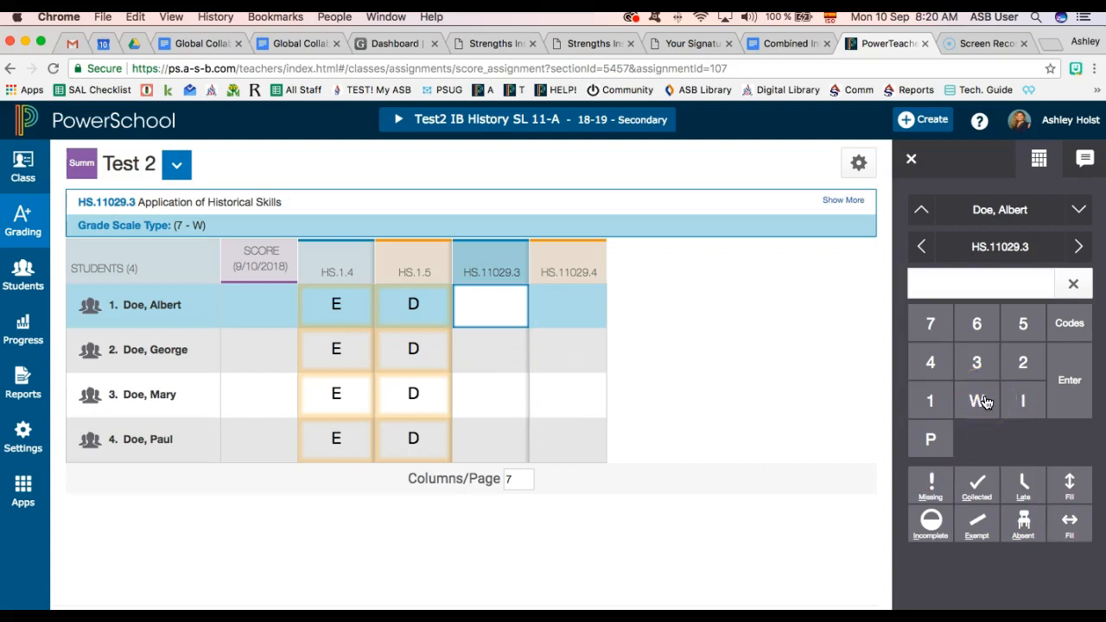
left_click(980, 329)
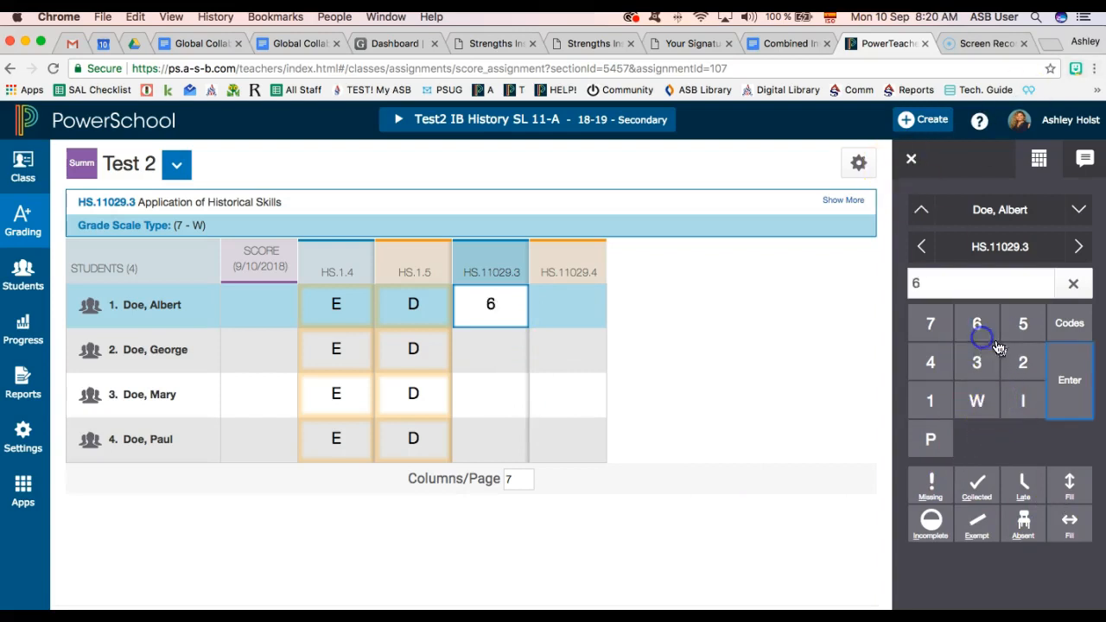
left_click(1086, 501)
left_click(659, 265)
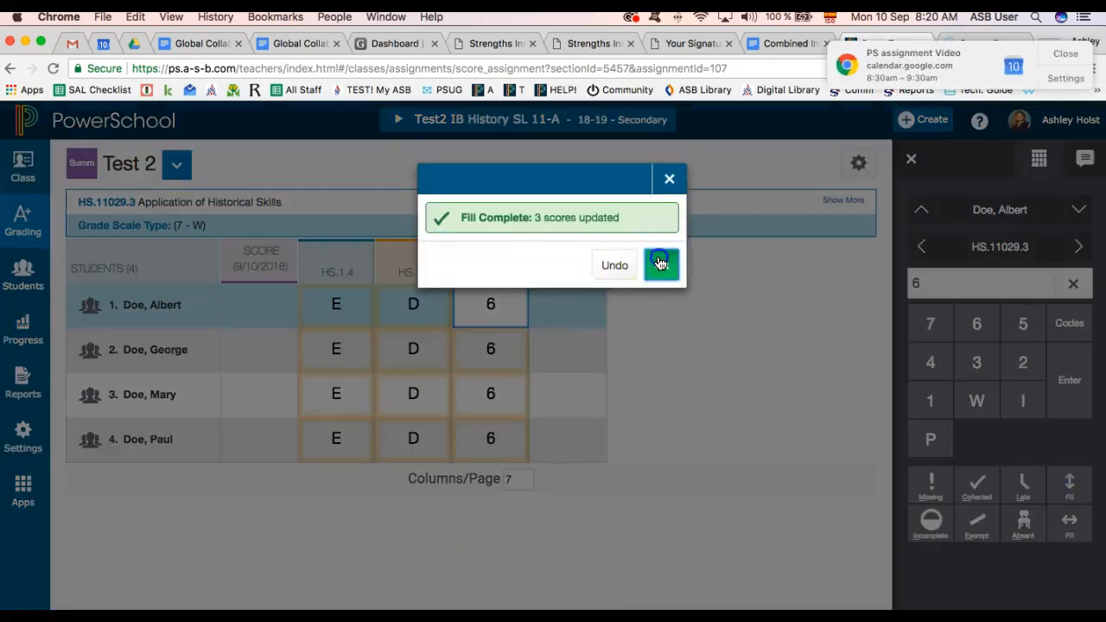
- Enter the score 5 for standard HS.11029.4 for the first student and fill it for the whole class
left_click(572, 304)
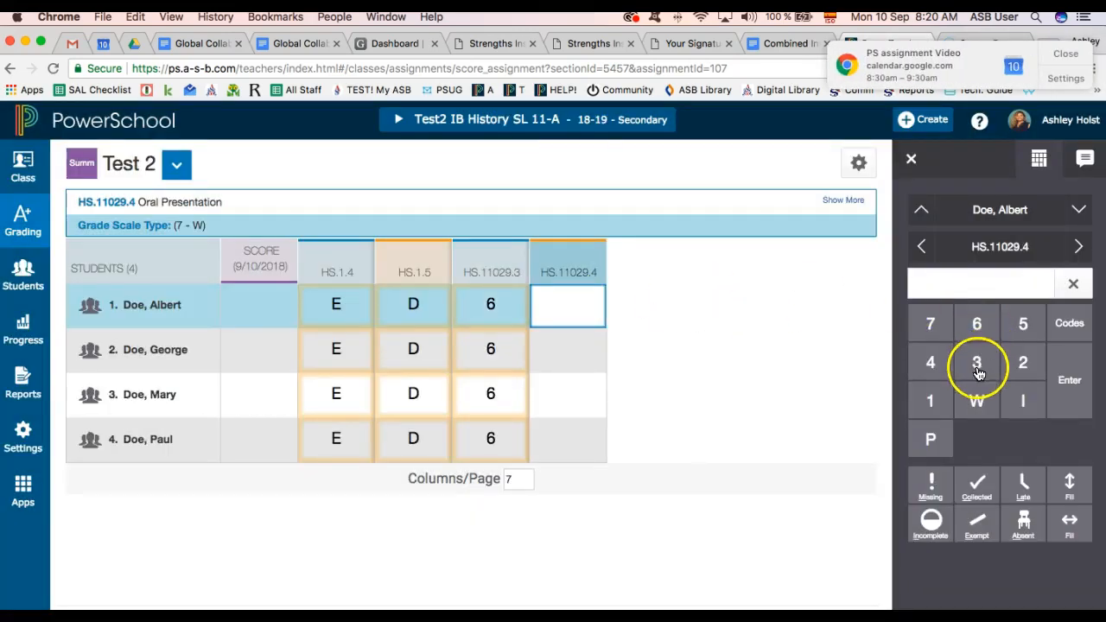
left_click(1020, 325)
left_click(1079, 494)
left_click(659, 264)
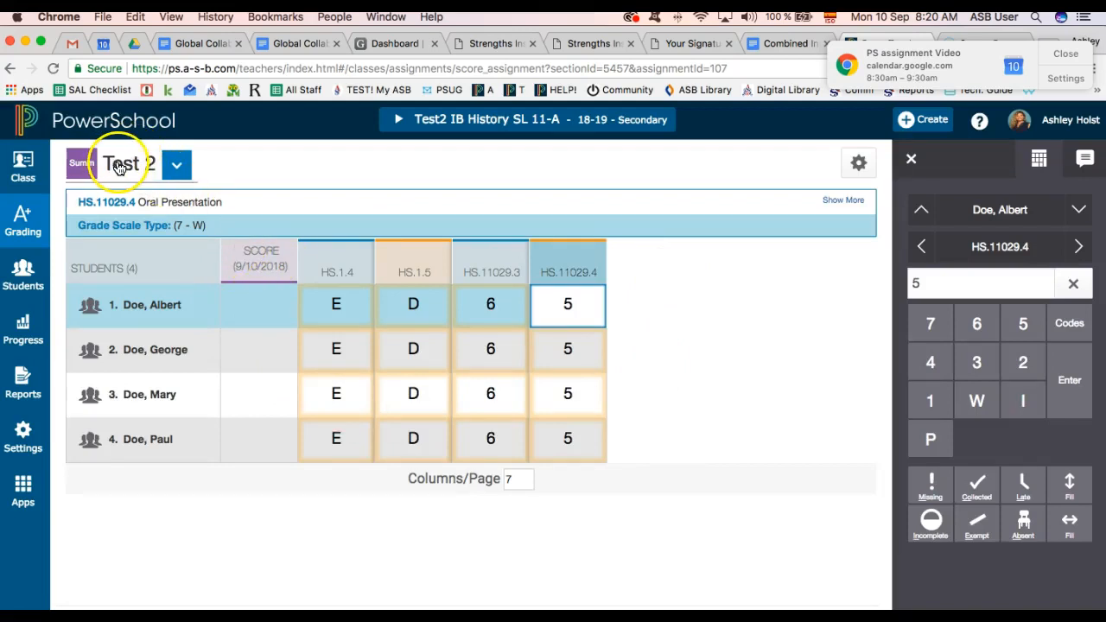
- Mark the first student's overall Test 2 score as Collected and fill that status for all students
left_click(266, 321)
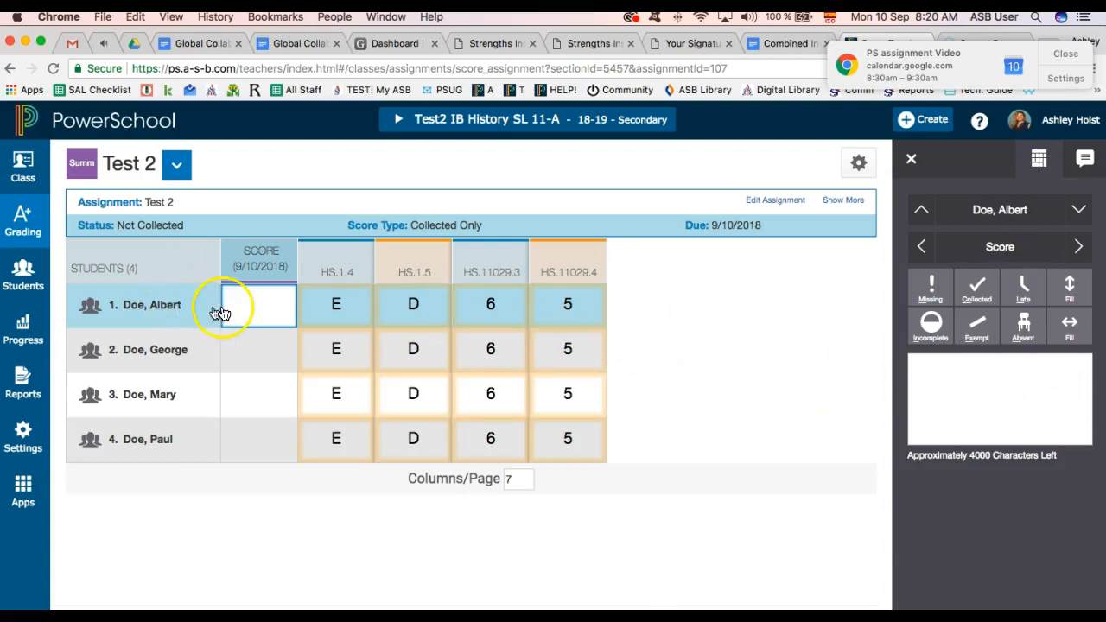
left_click(947, 392)
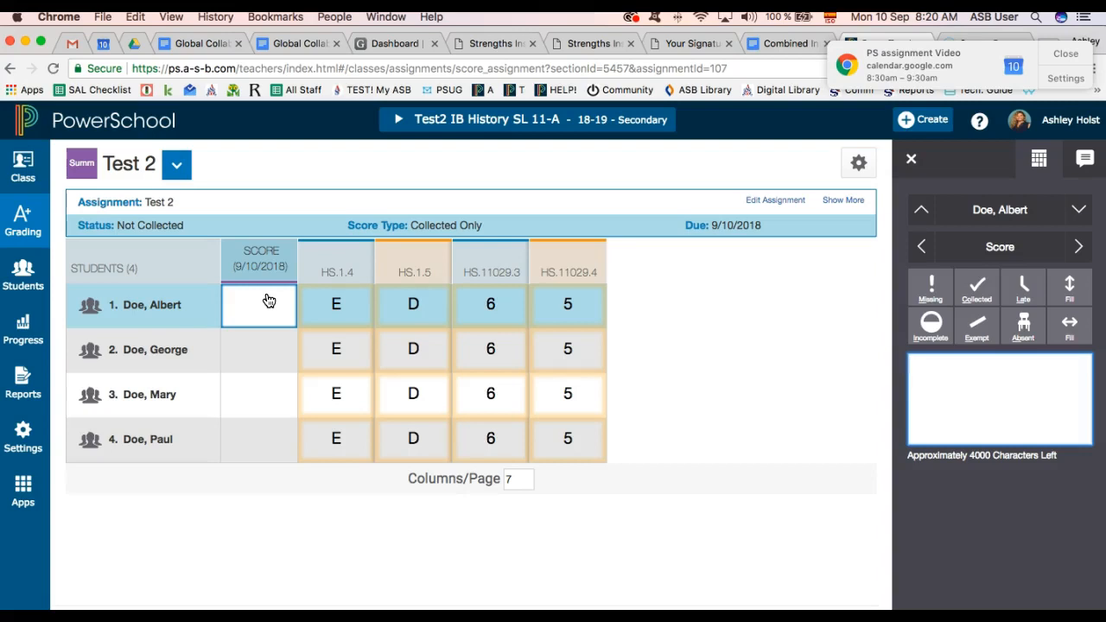
left_click(942, 288)
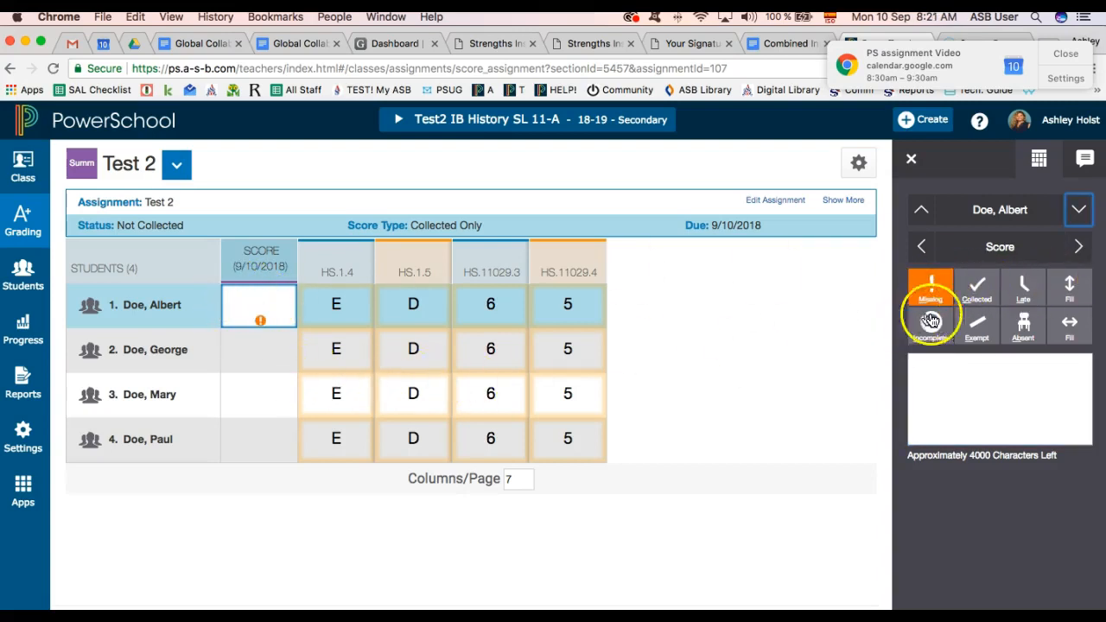
left_click(977, 285)
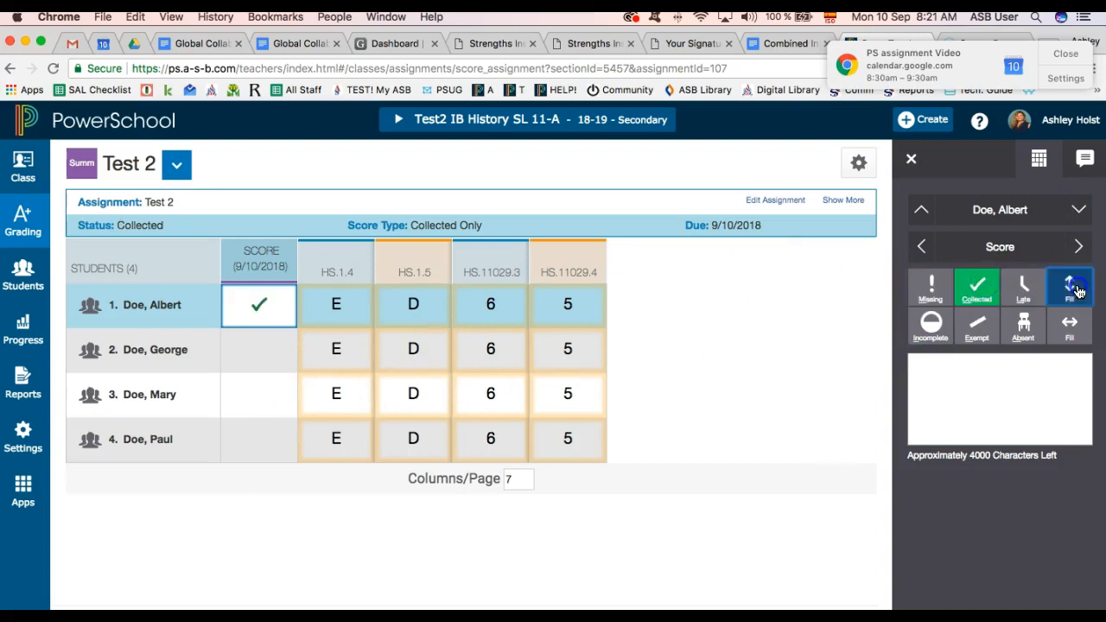
left_click(1079, 292)
left_click(660, 264)
- Change the third student's overall Test 2 status from Collected to Missing, without the Late flag
left_click(281, 403)
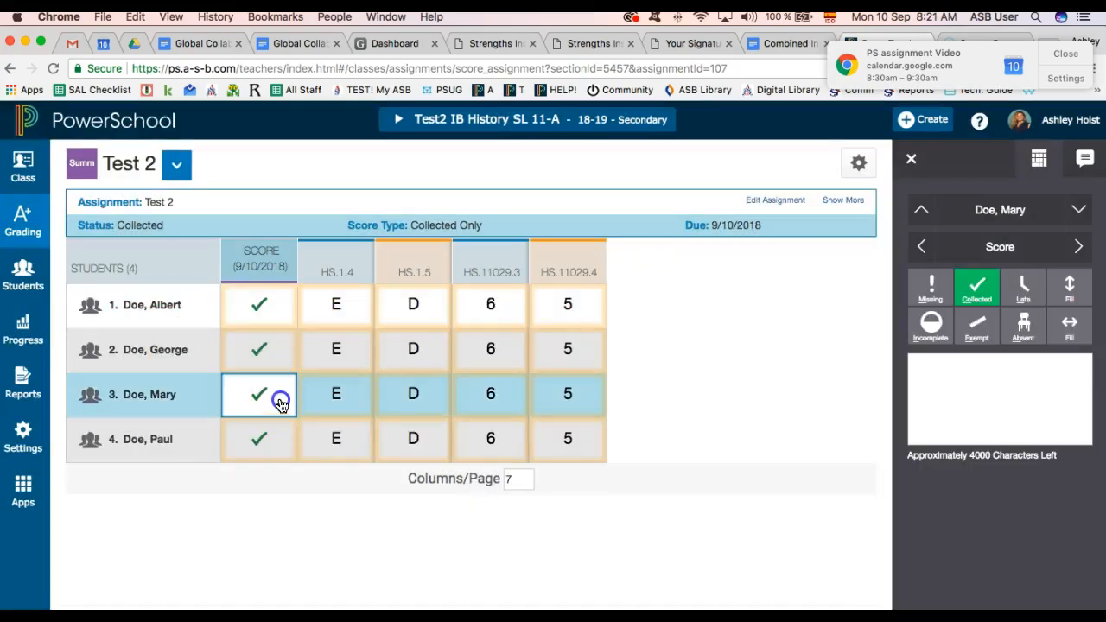
left_click(1027, 291)
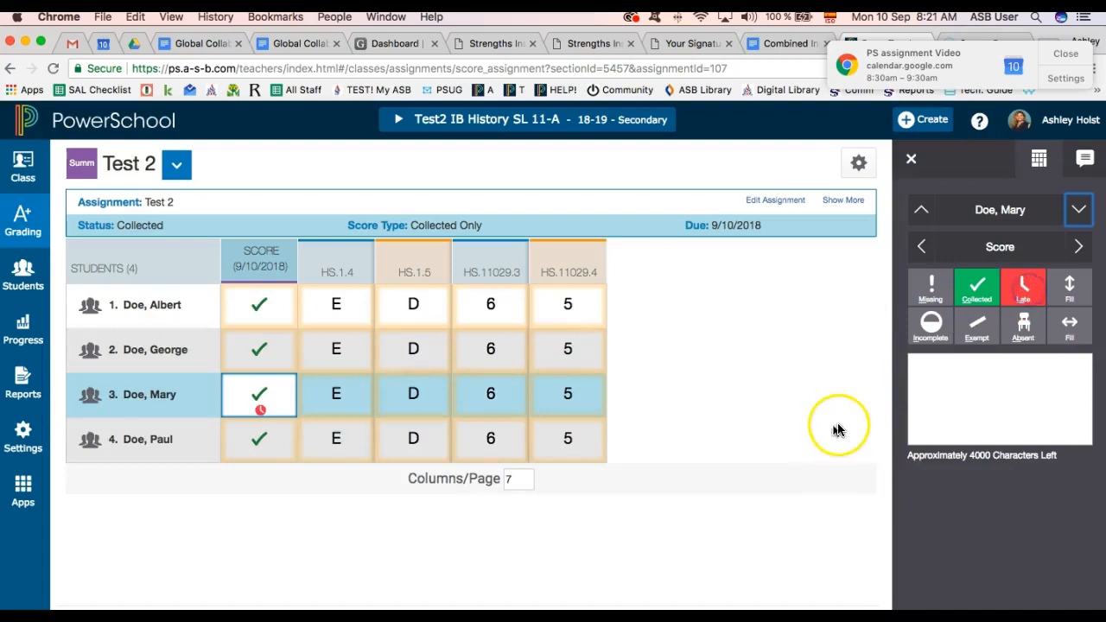
left_click(978, 287)
left_click(931, 290)
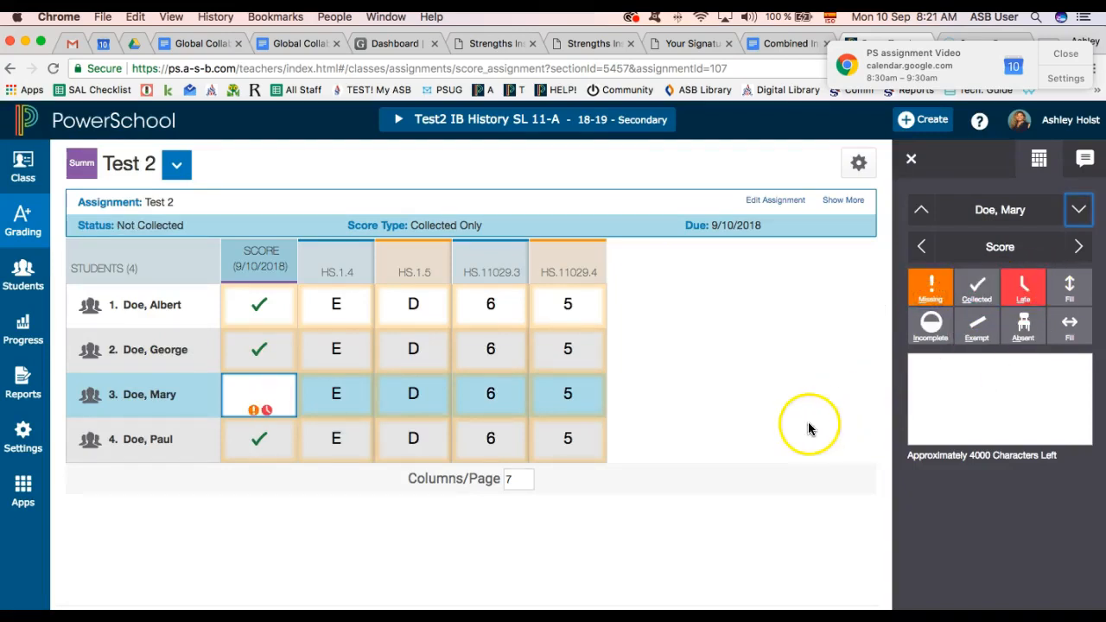
left_click(1020, 291)
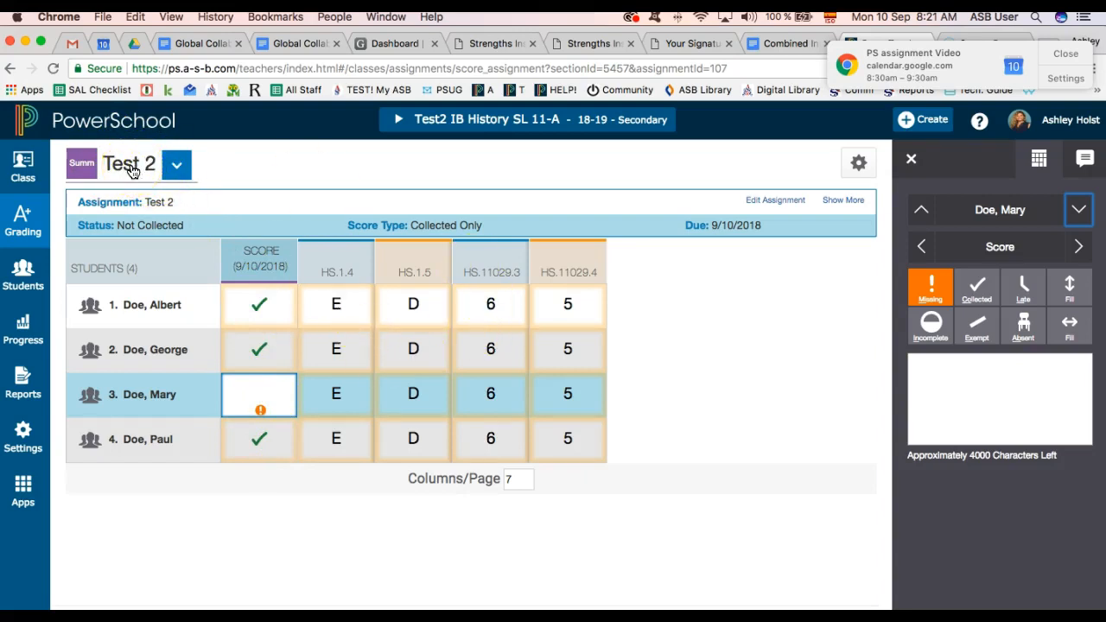
- Save the scores and statuses entered for Test 2 and dismiss the notification
left_click(539, 304)
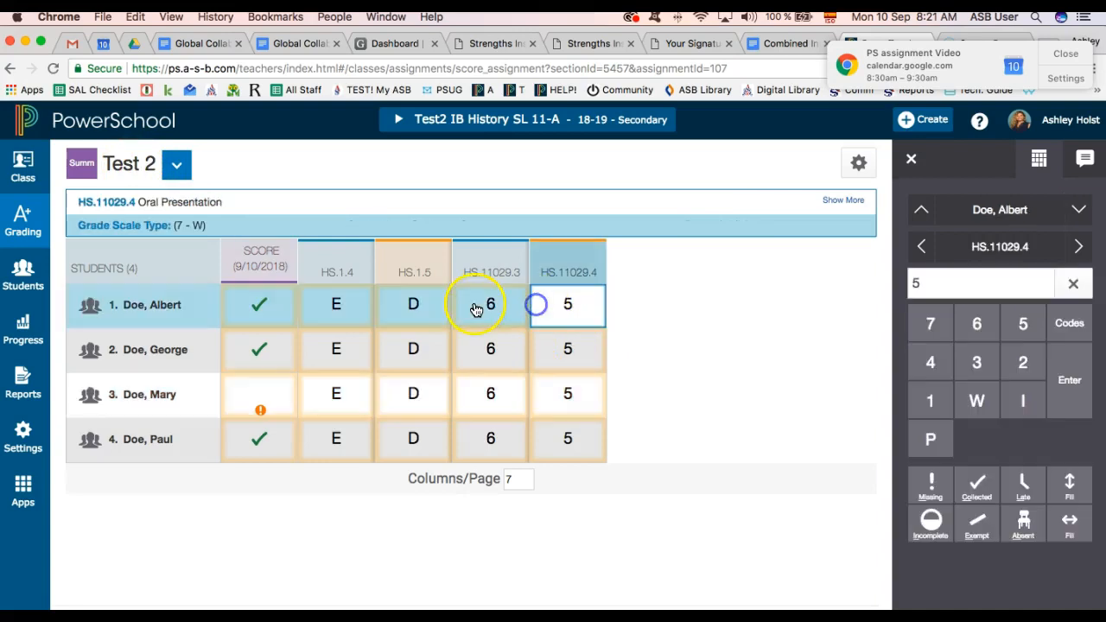
left_click(476, 305)
left_click(773, 528)
left_click(803, 597)
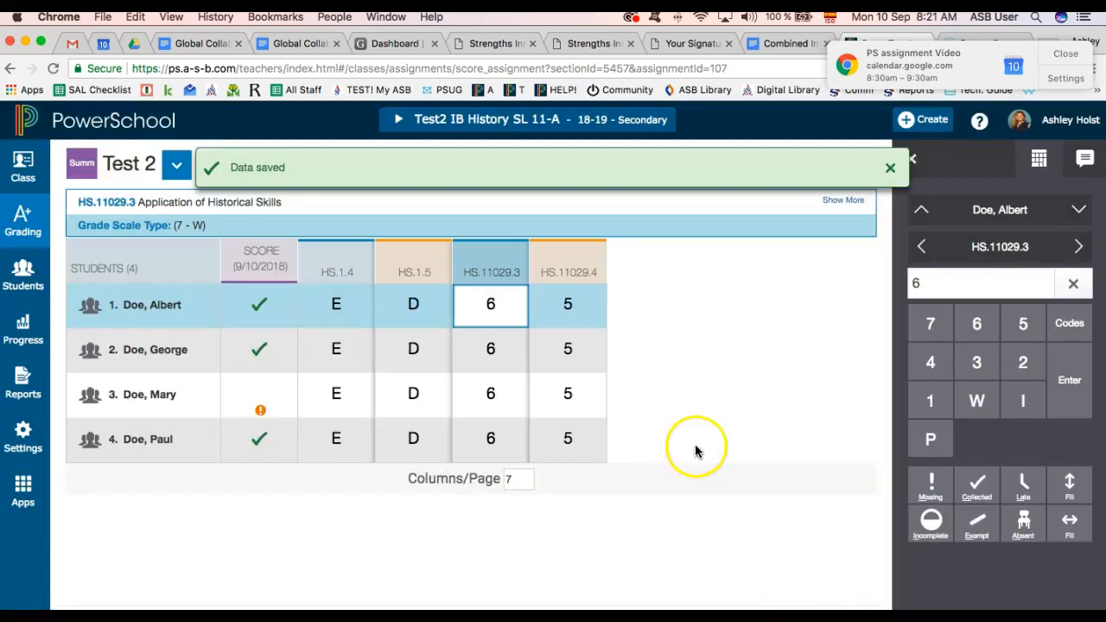
left_click(890, 168)
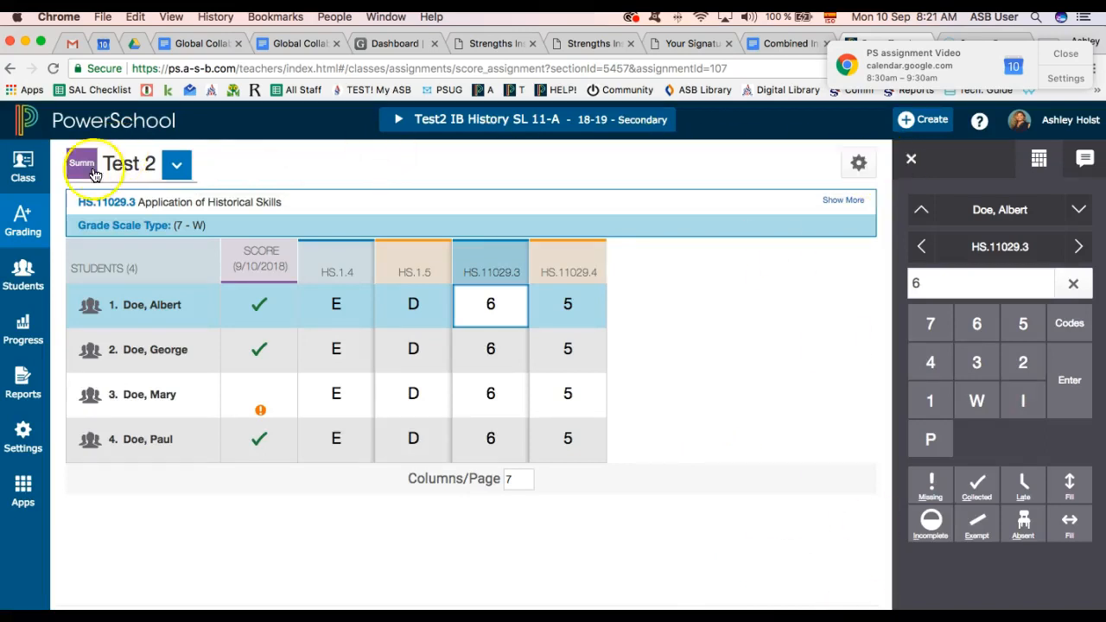
- Return to the class's list of assignments
left_click(21, 223)
left_click(146, 210)
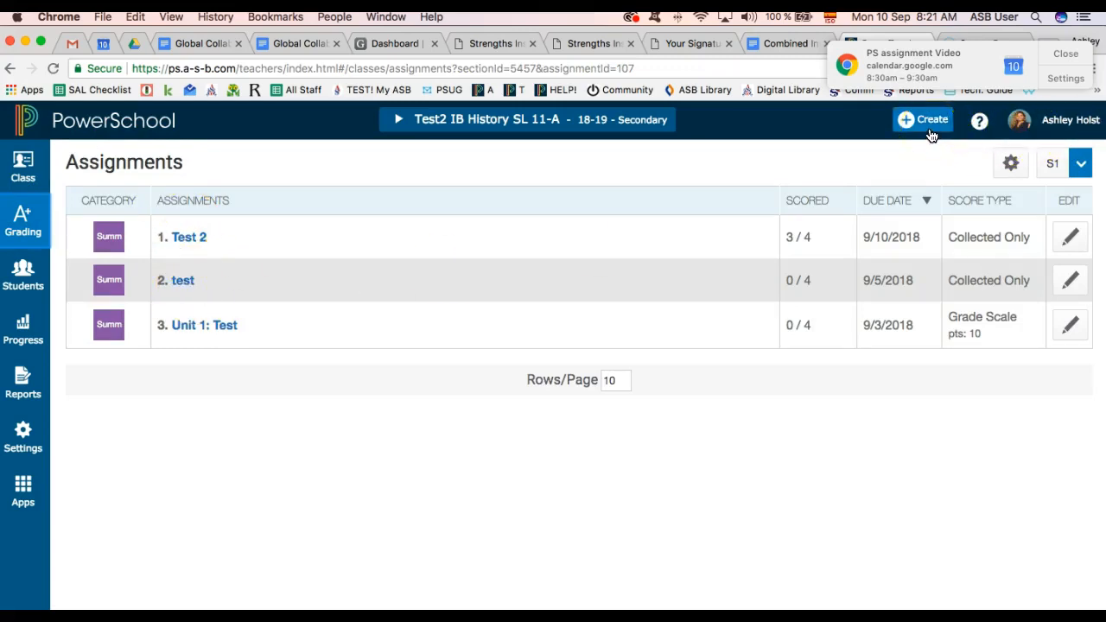
left_click(883, 176)
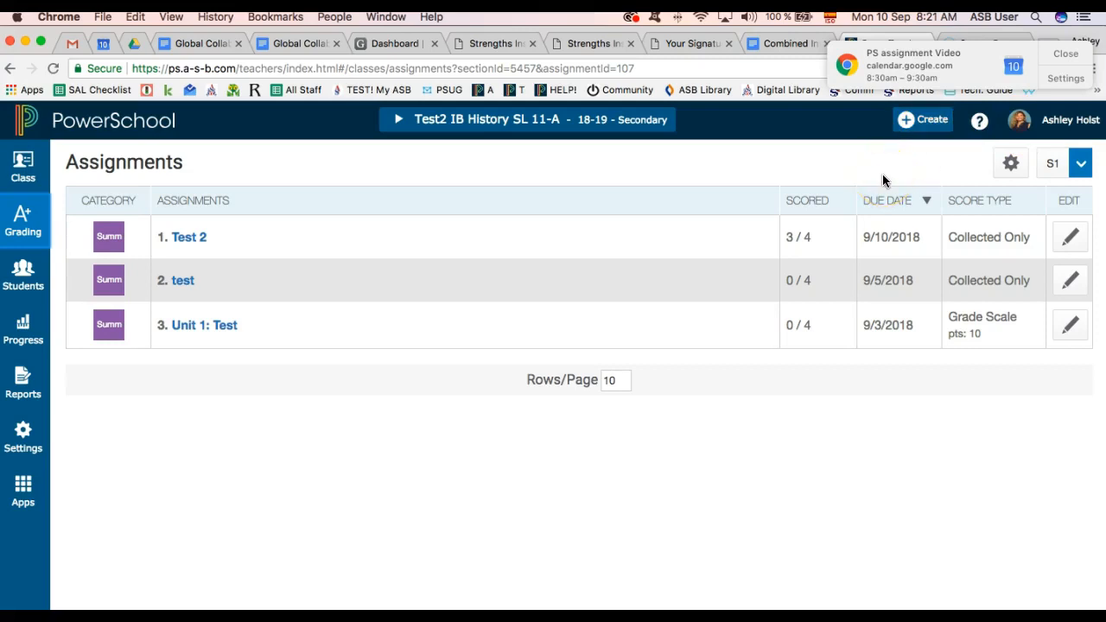